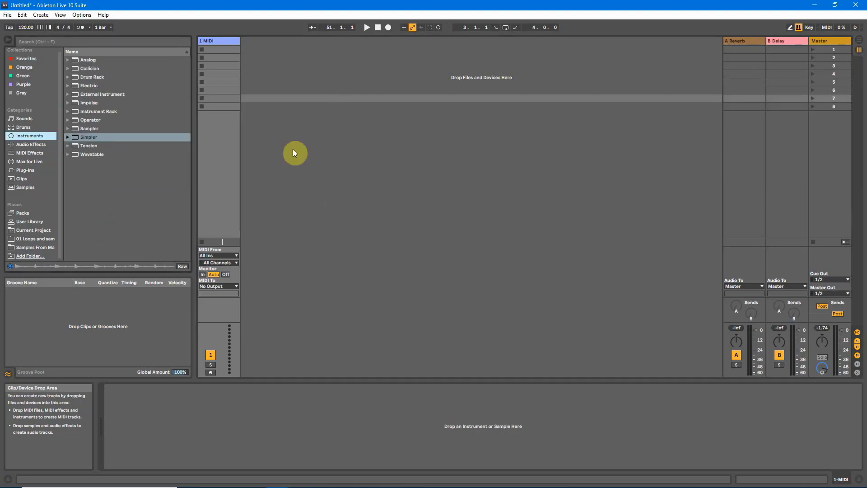
- Preview the 606, 707, 808 and 909 Core Kits in the Drums category of the browser
click(28, 127)
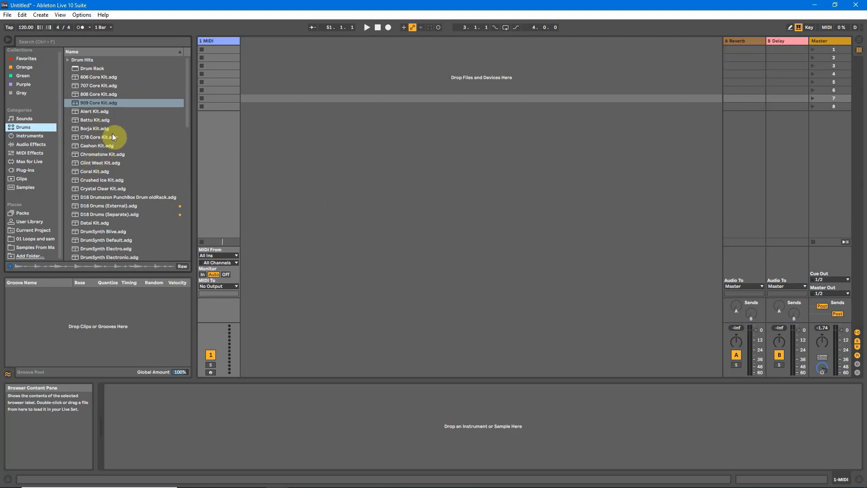
click(89, 77)
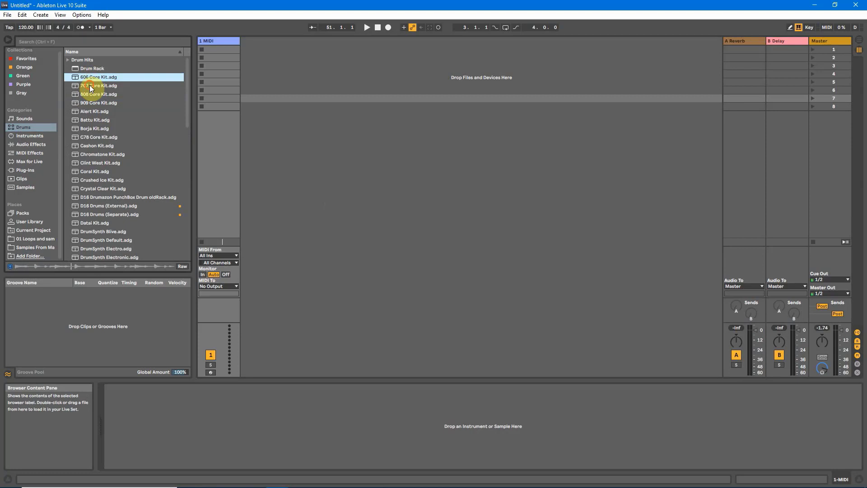
click(89, 85)
click(92, 94)
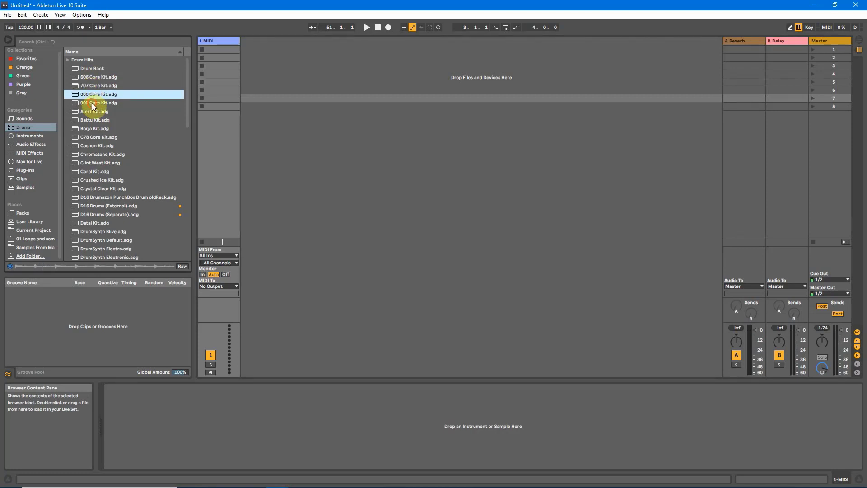
click(85, 104)
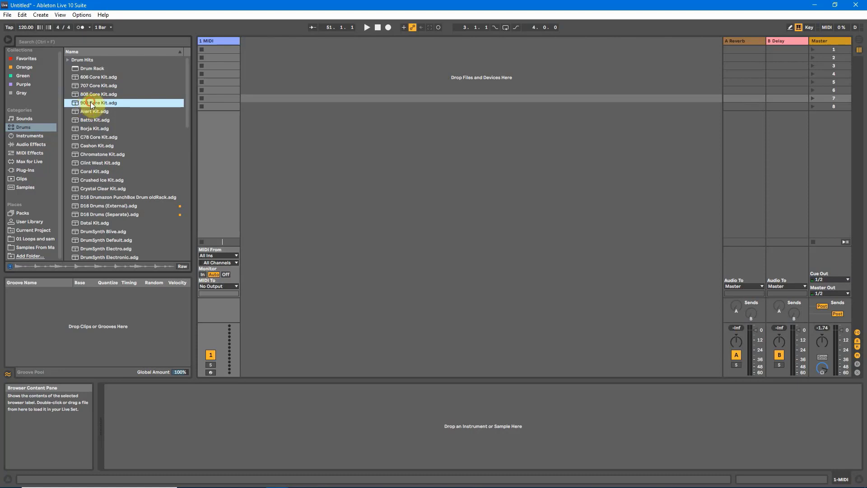
- Load the 909 Core Kit onto the existing MIDI track
drag(85, 102, 207, 43)
drag(268, 54, 307, 57)
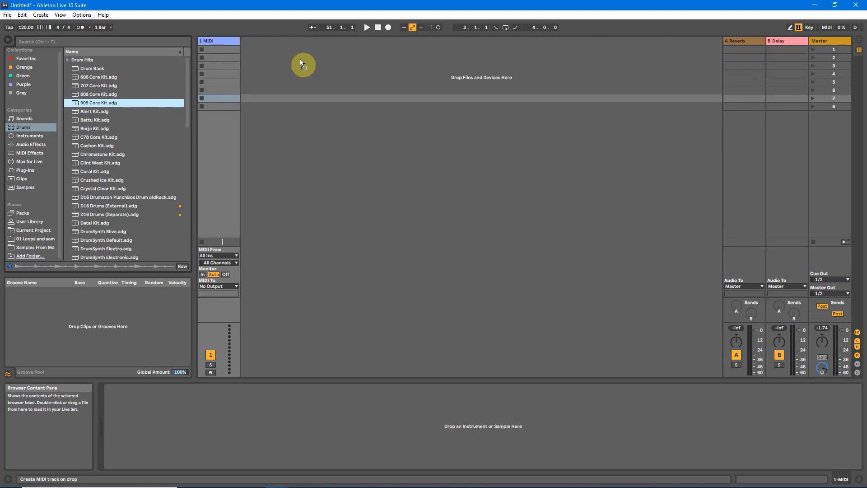
drag(300, 58, 209, 45)
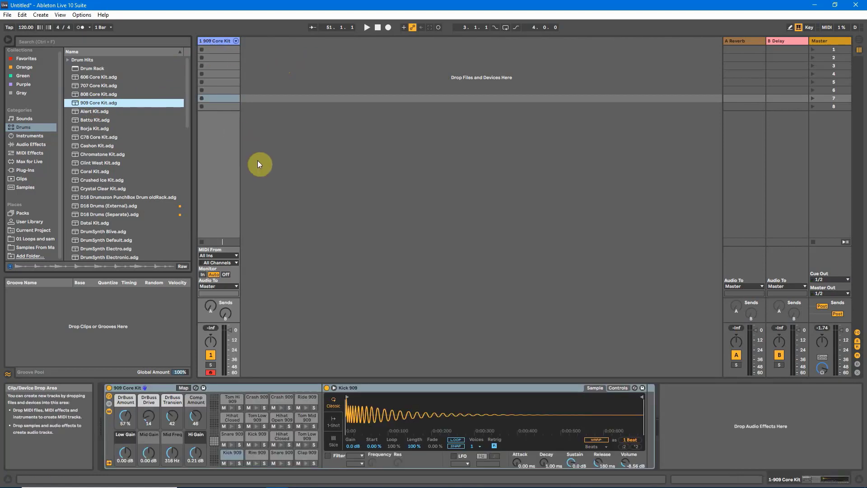
- Audition the kick, snare and closed hi-hat pads of the 909 Core Kit's drum rack
click(223, 388)
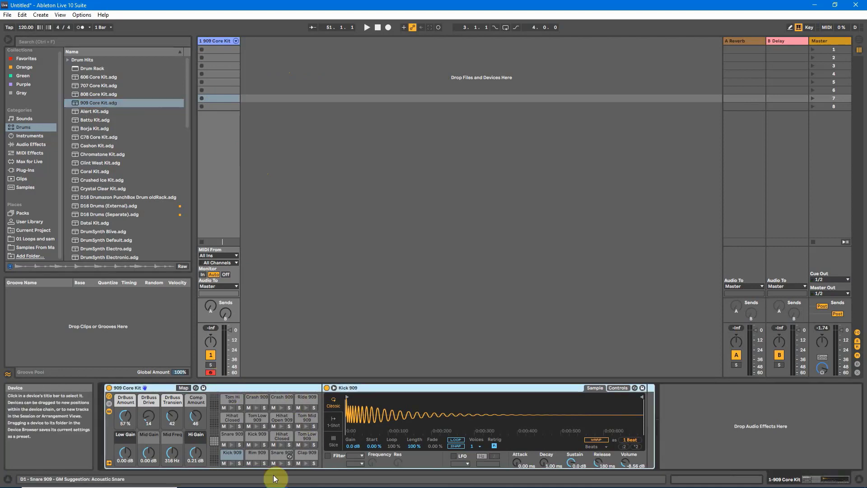
click(230, 462)
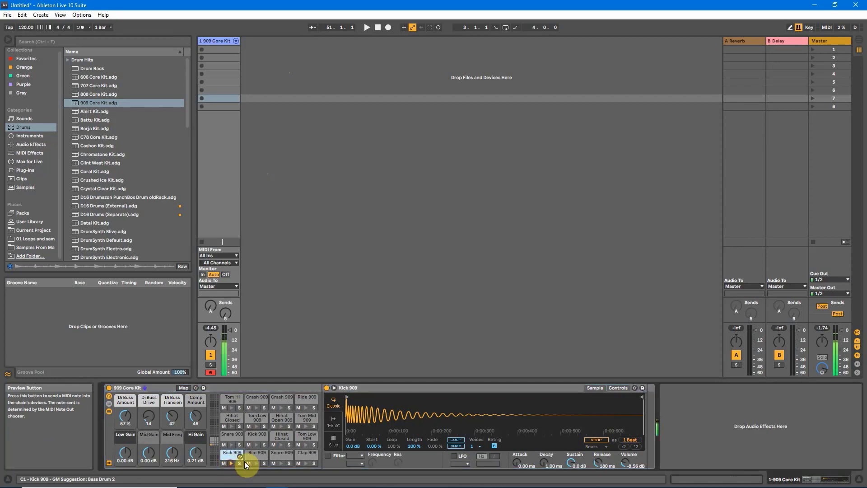
click(282, 461)
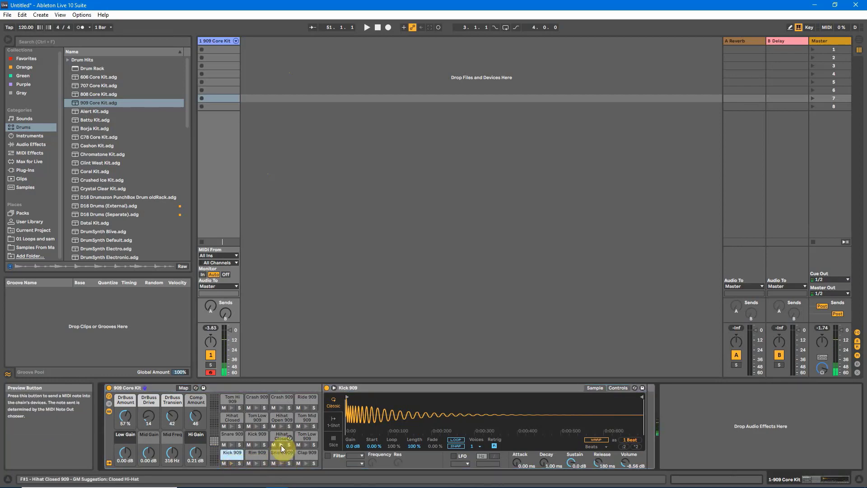
click(281, 445)
- Inspect the individual snare, rim and kick pads' Simpler devices, finishing on Kick 909
click(232, 434)
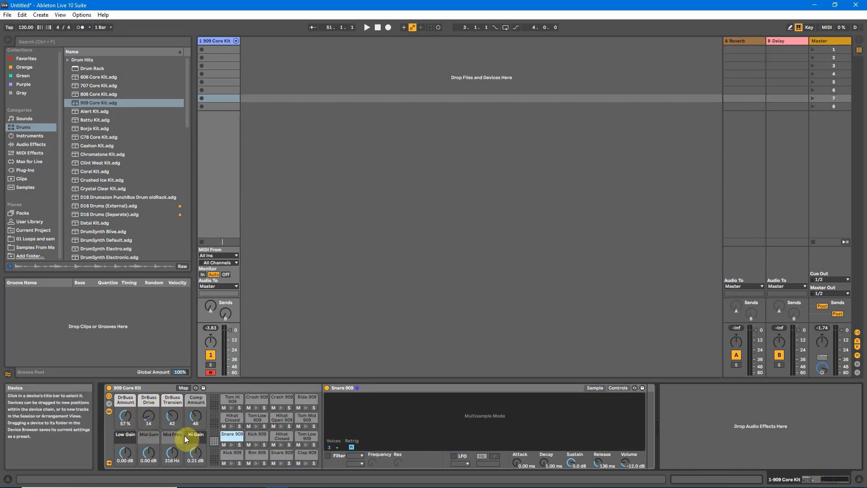
click(232, 452)
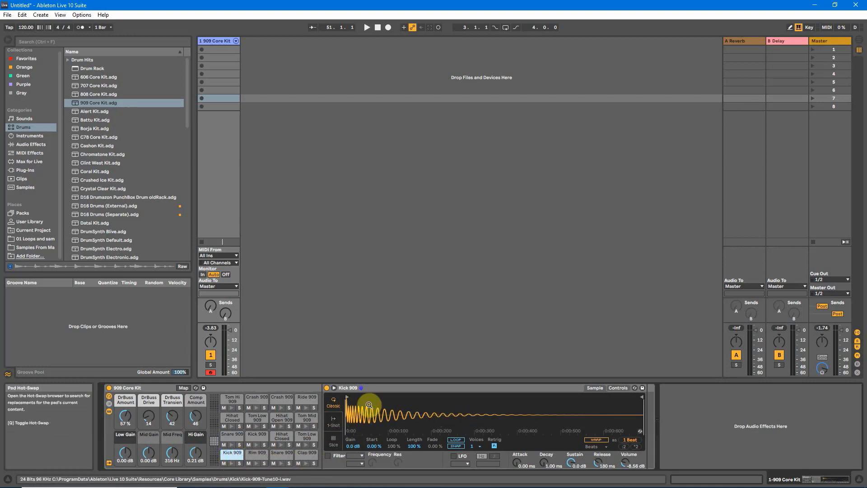
click(251, 454)
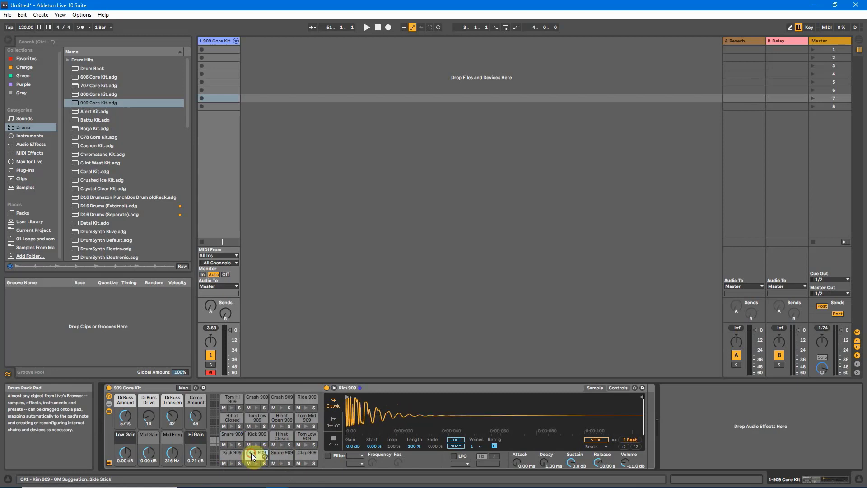
click(281, 453)
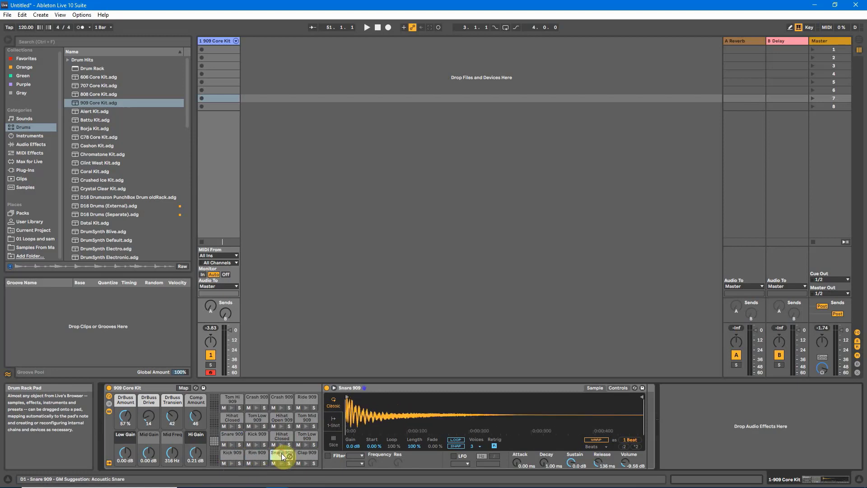
click(231, 453)
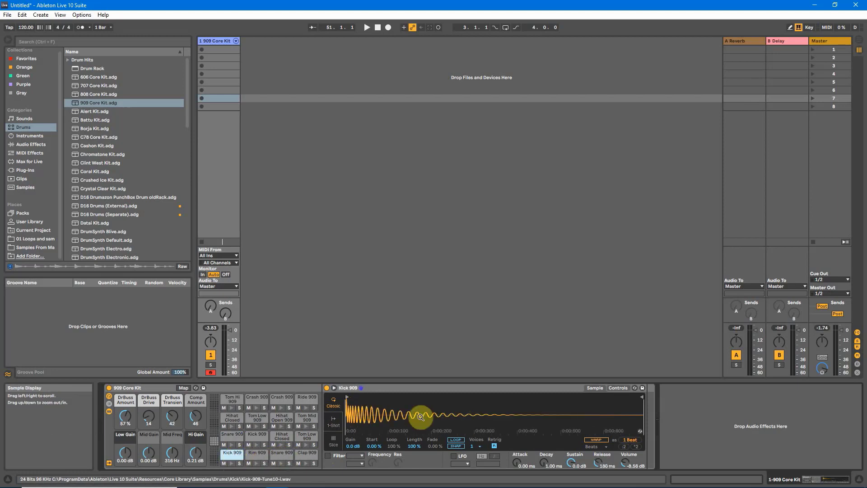
- Switch the Kick 909 Simpler to 1-Shot mode, trim the tail off the sample's end and audition the kick
click(330, 426)
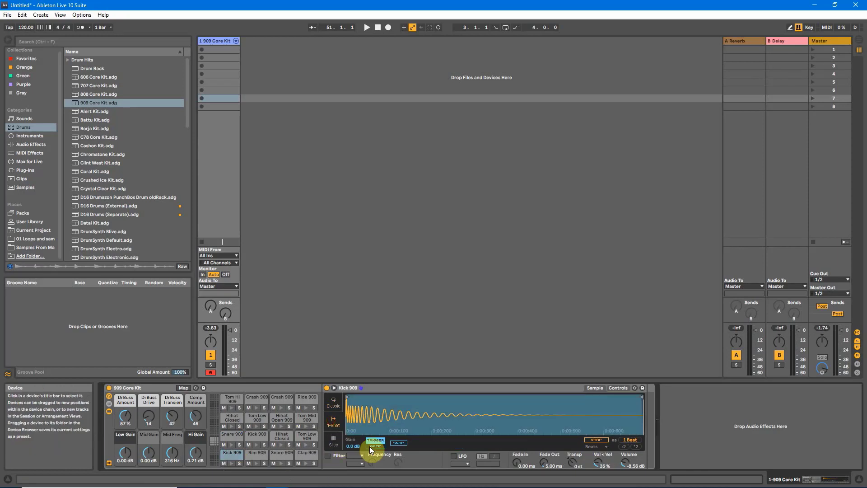
mouse_move(640, 396)
mouse_down()
mouse_move(372, 401)
mouse_move(582, 399)
mouse_up()
click(231, 463)
click(231, 463)
- Try a 275 ms fade-in on Kick 909, audition it, and reset the fade-in to 0 ms
drag(516, 462, 517, 438)
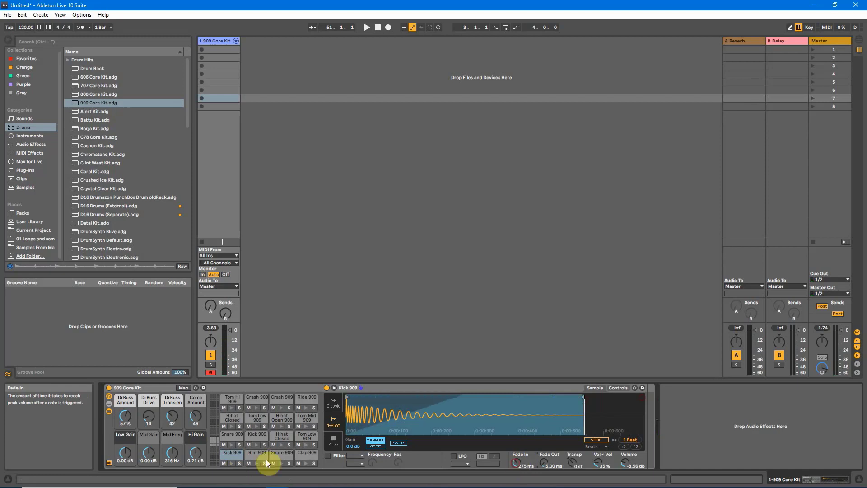
click(231, 462)
double_click(516, 464)
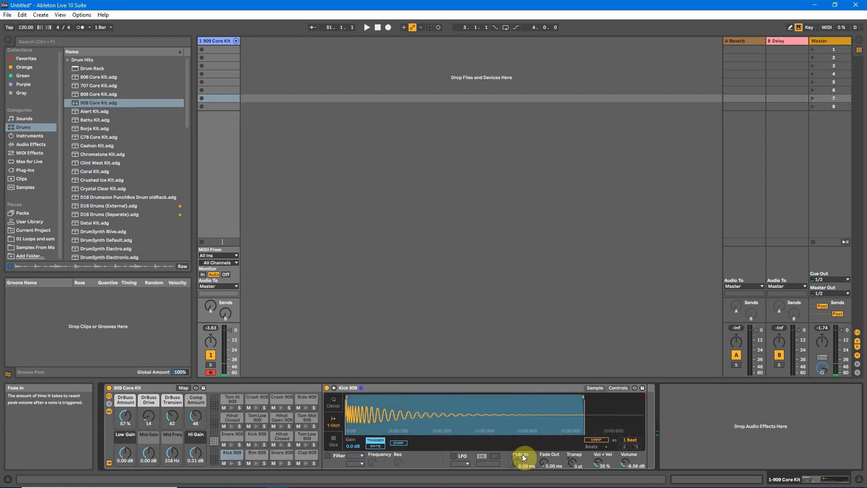
- Set Kick 909's fade-out to 0.51 ms and look over the Simpler's additional controls before returning to the sample
mouse_move(544, 462)
mouse_down()
mouse_move(543, 447)
mouse_move(543, 469)
mouse_up()
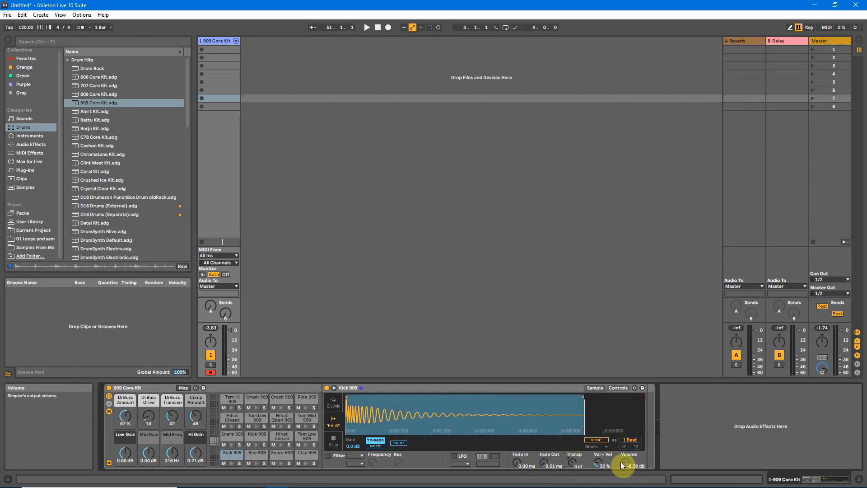
click(617, 389)
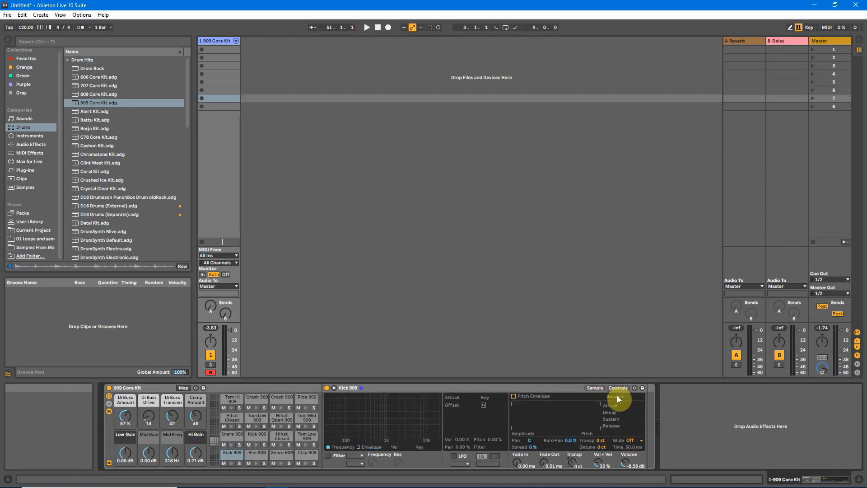
click(595, 387)
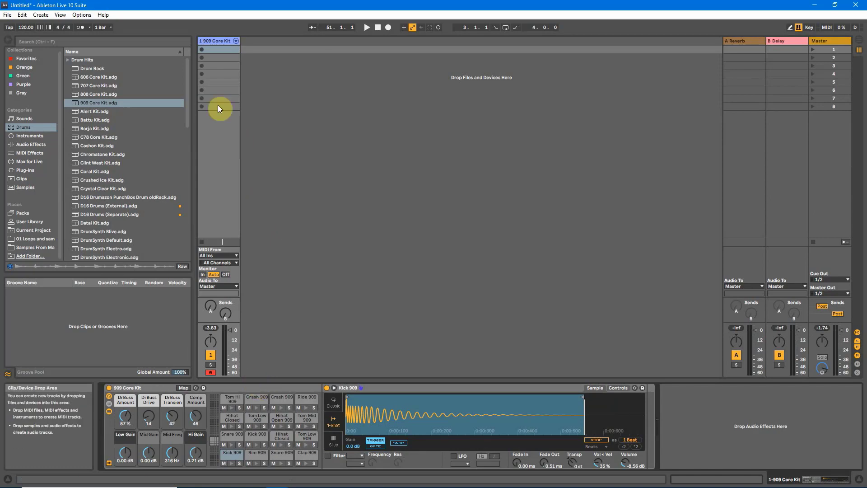
- Create a MIDI clip in the 909 track's first slot and place sixteenth-long Kick 909 notes on all four beats
double_click(212, 49)
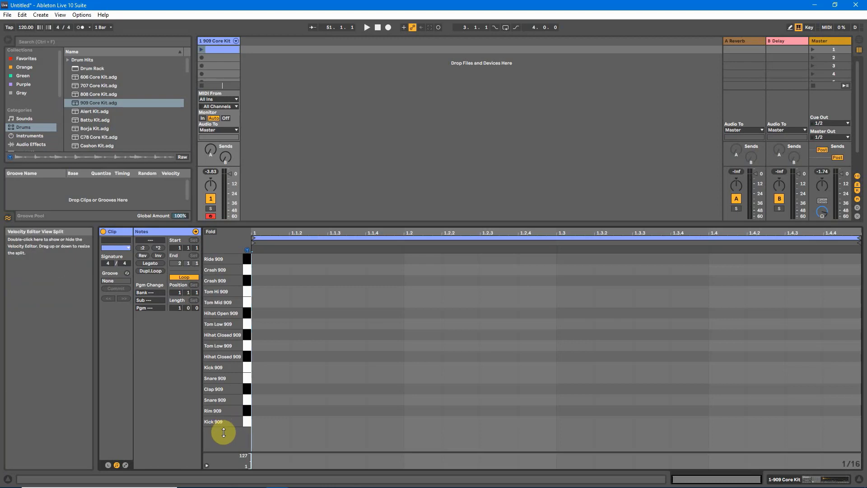
double_click(273, 422)
click(403, 420)
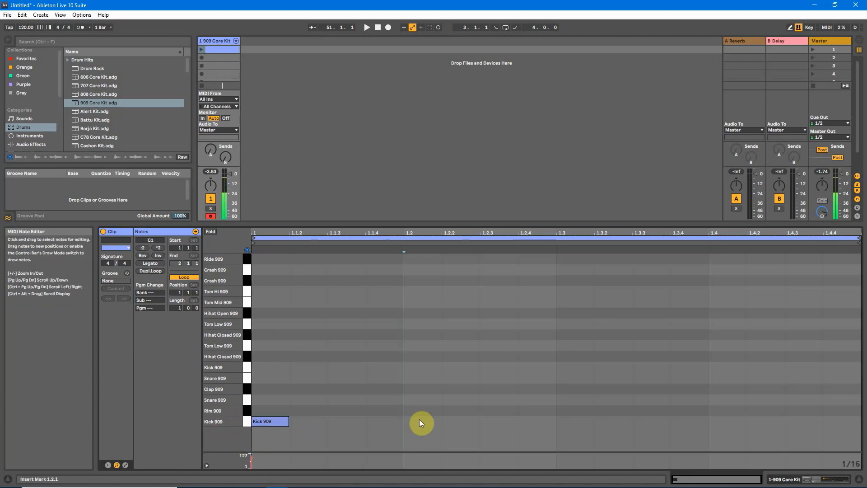
double_click(419, 421)
double_click(559, 421)
double_click(721, 420)
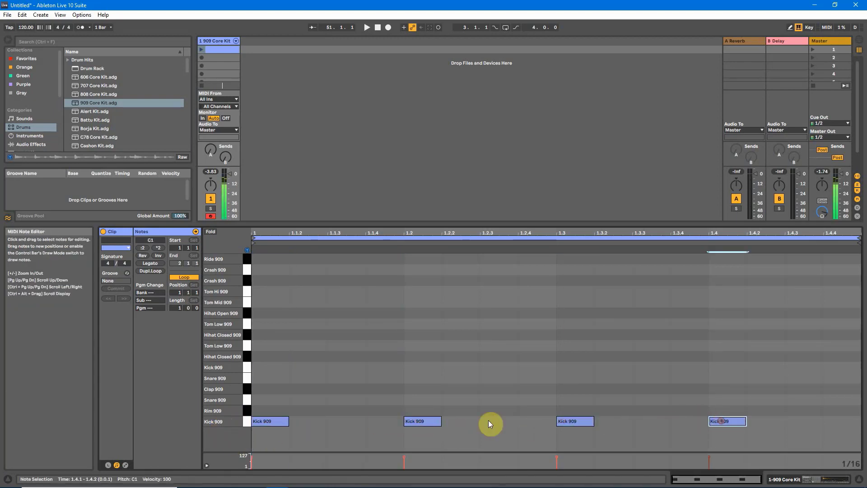
- Add Clap 909 notes on the offbeats at 1.1.3, 1.2.3, 1.3.3 and 1.4.3
double_click(336, 389)
double_click(498, 389)
double_click(645, 388)
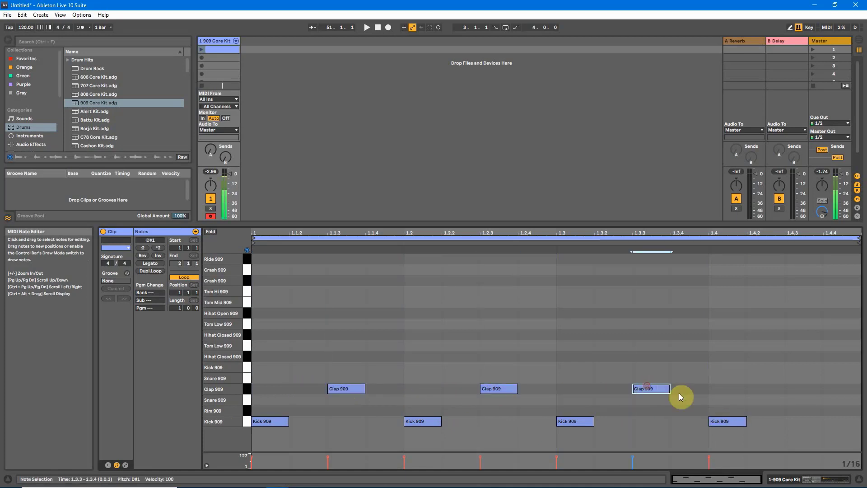
double_click(796, 389)
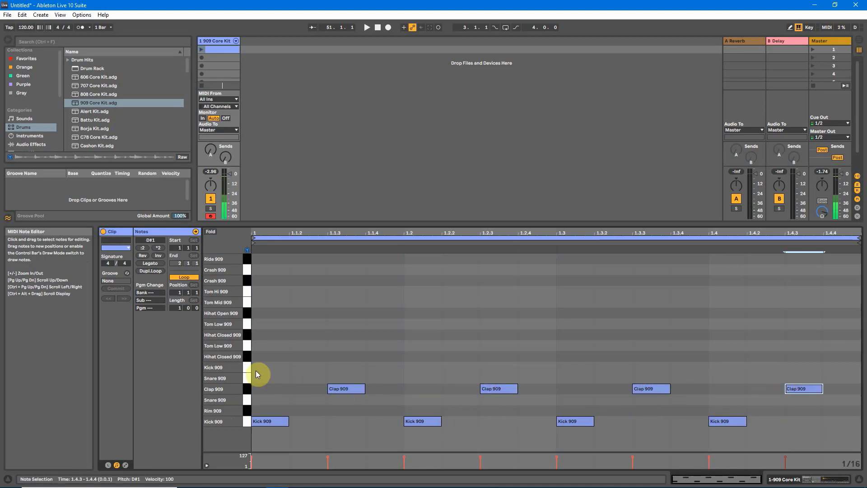
- Add eight closed hi-hat notes on the F#1 row, one on every eighth note of the bar
double_click(257, 356)
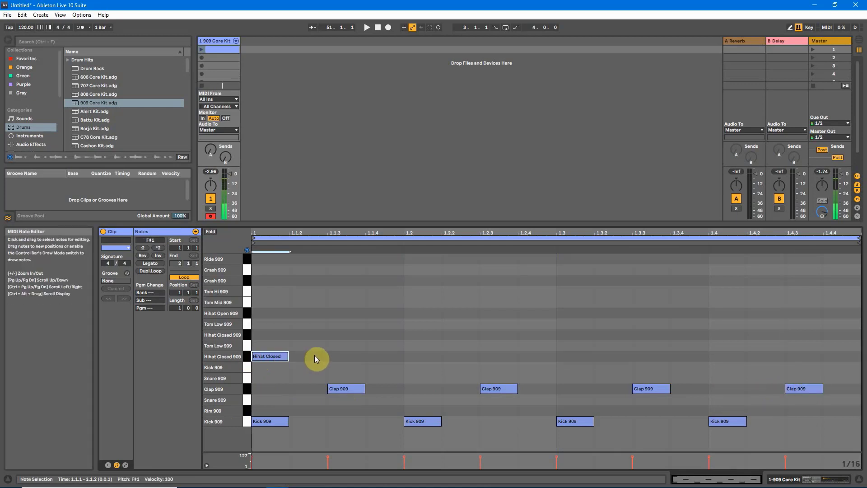
double_click(332, 355)
double_click(415, 356)
double_click(487, 356)
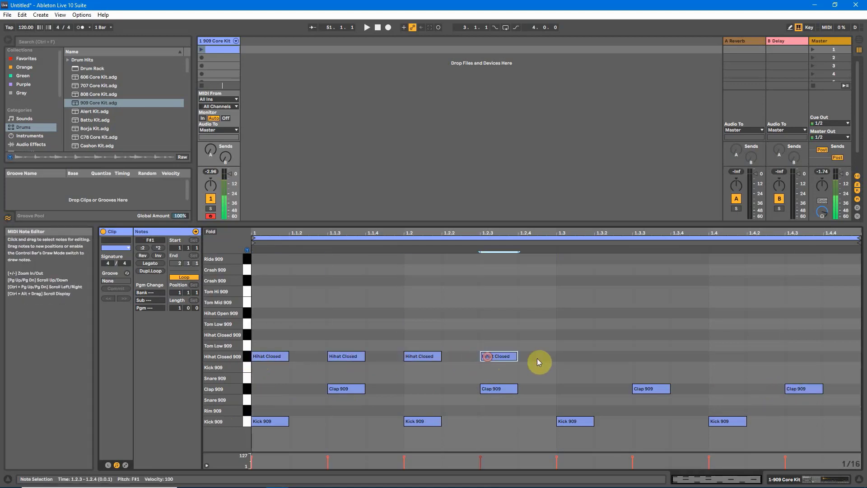
double_click(573, 356)
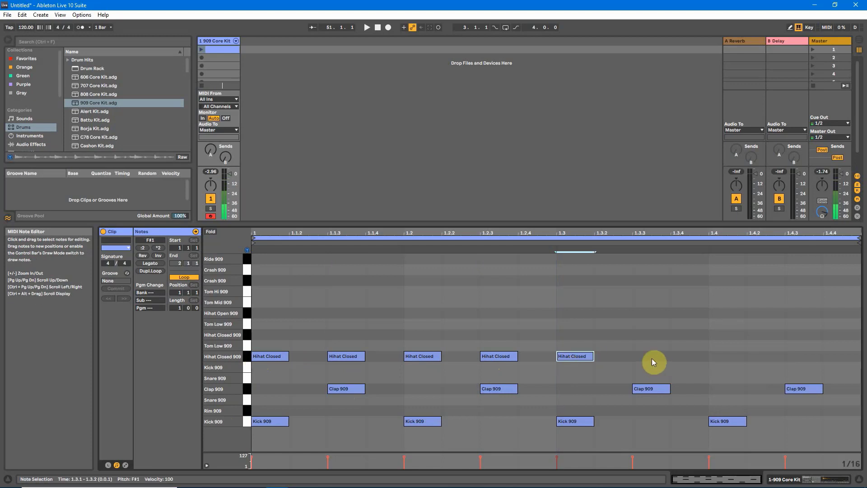
double_click(651, 356)
double_click(724, 356)
double_click(808, 356)
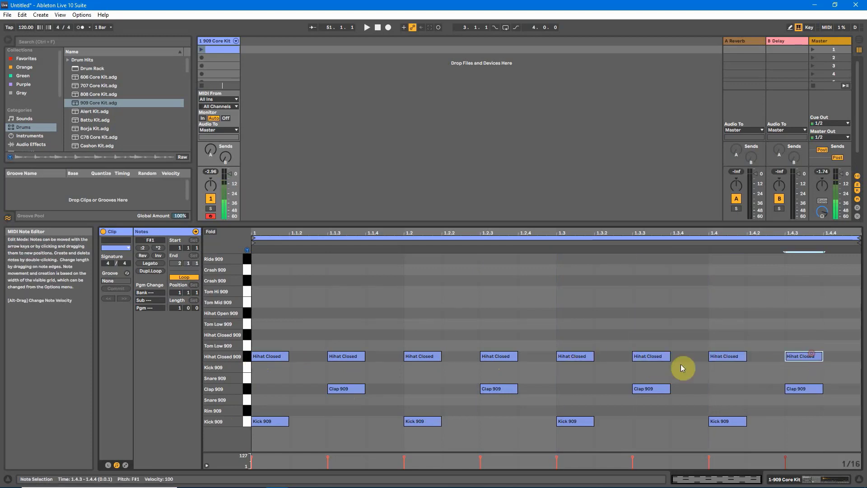
- Add a Hihat Open 909 note at 1.4.2 and lengthen it to two sixteenths, ending at 1.4.4
click(246, 315)
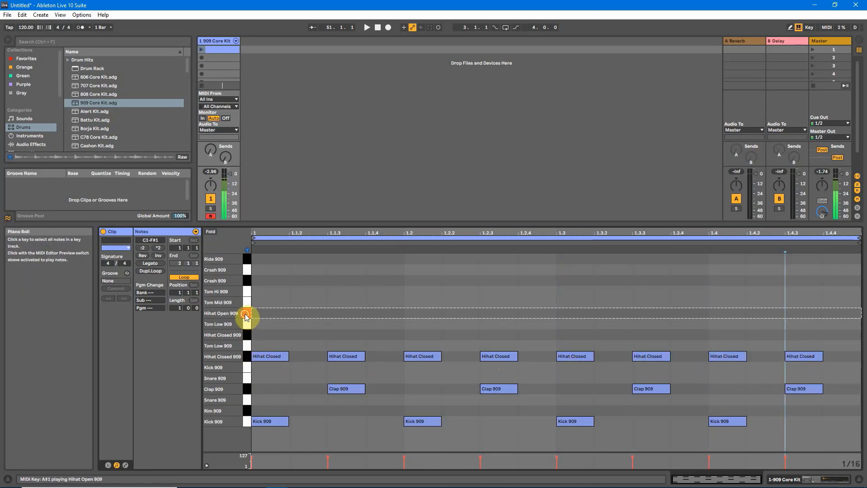
double_click(765, 313)
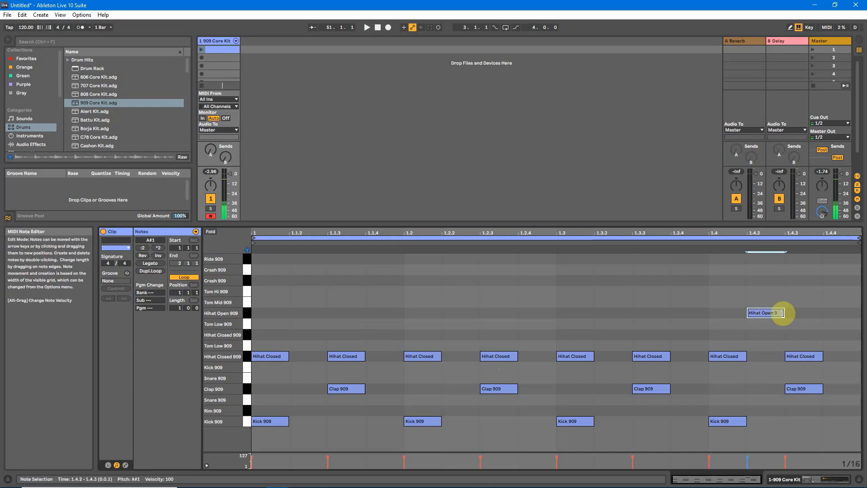
drag(783, 313, 822, 313)
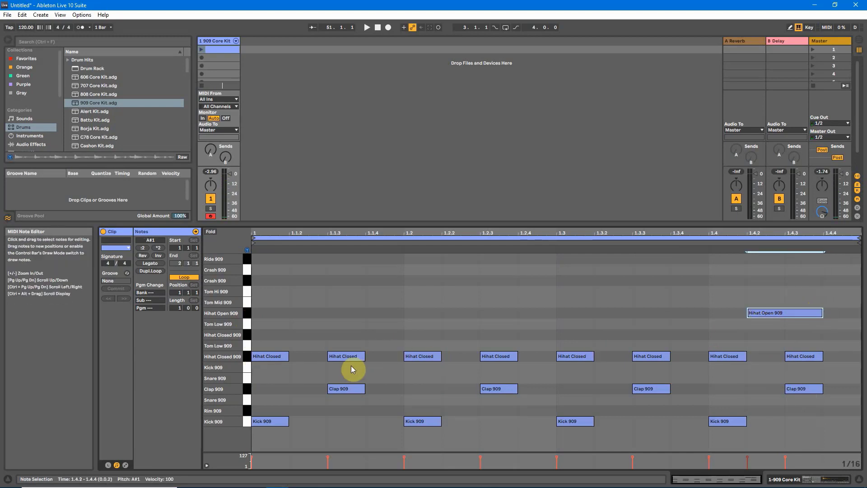
- Play the drum clip to hear the pattern, stop playback and return to the track's device view
click(201, 49)
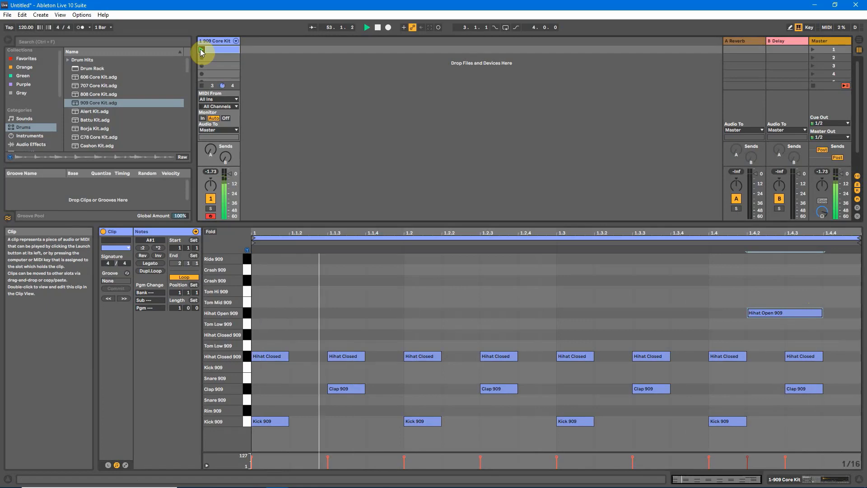
key(space)
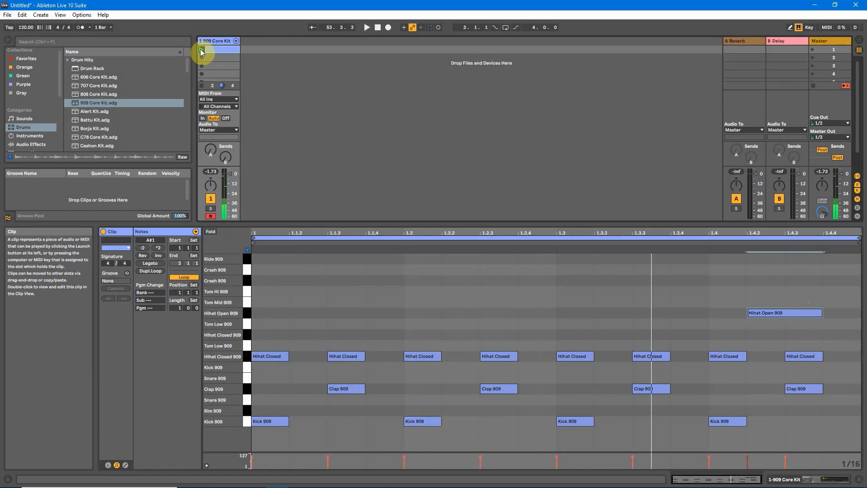
click(794, 479)
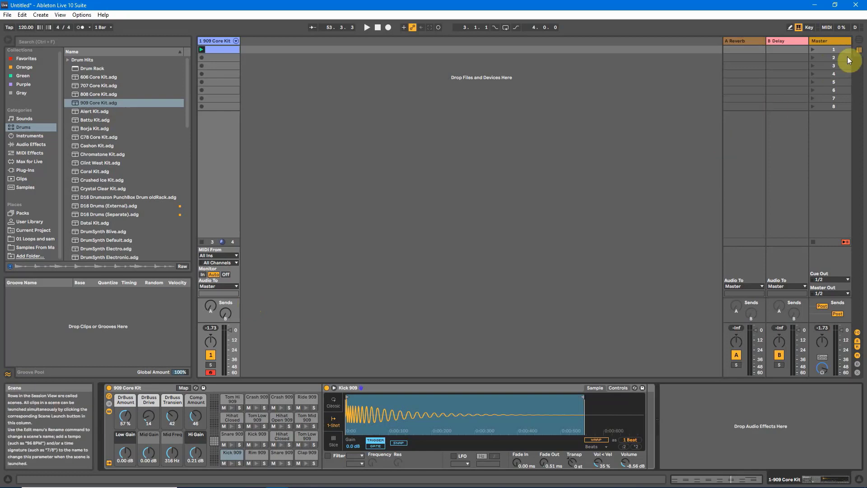
- Record the Session drum clip's playback into the arrangement from bar 51 for about four bars
click(859, 42)
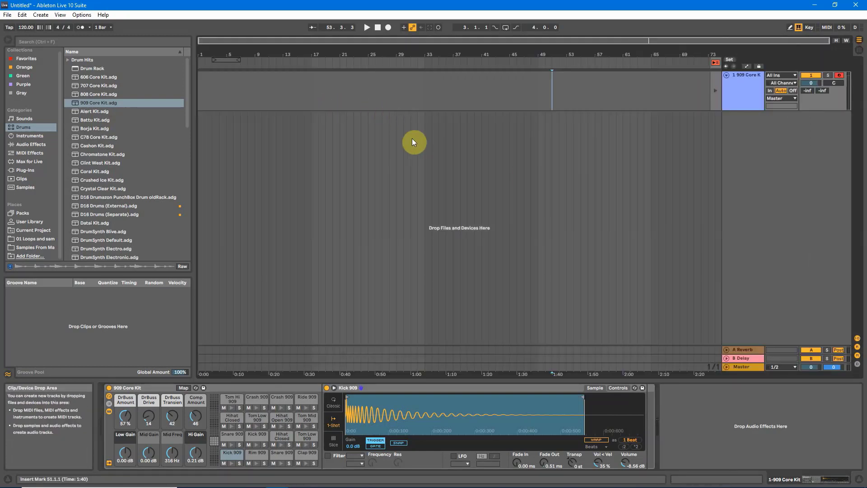
click(859, 54)
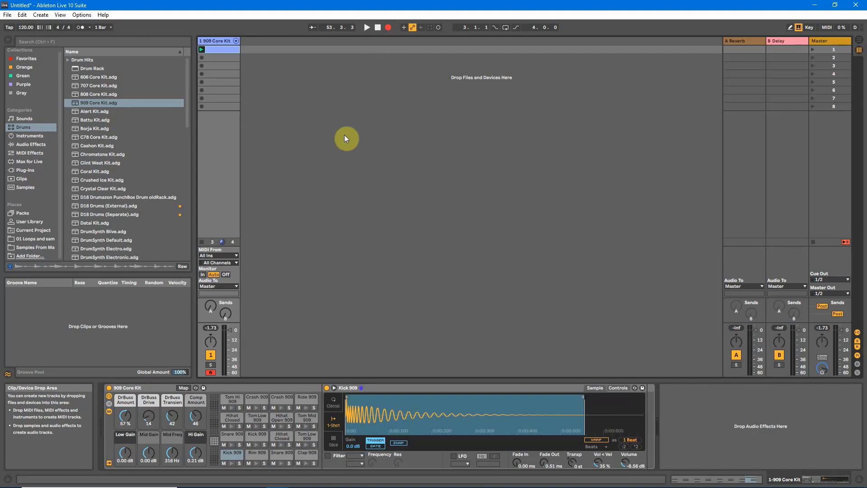
click(366, 30)
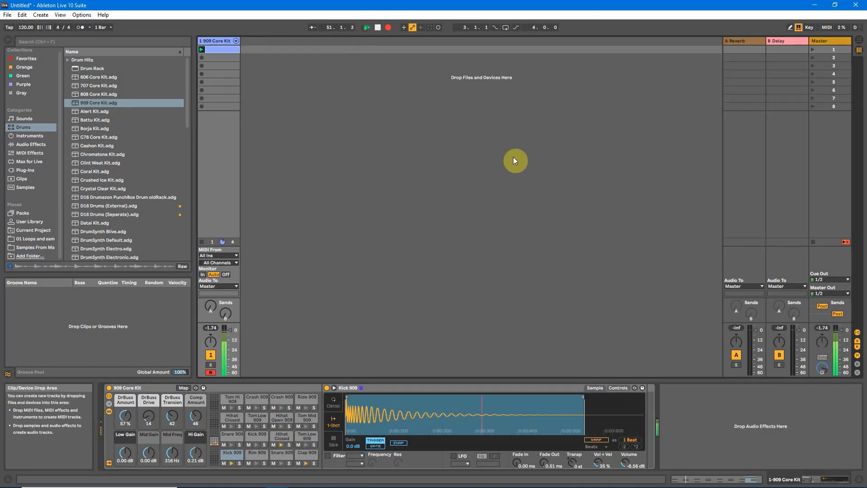
click(858, 52)
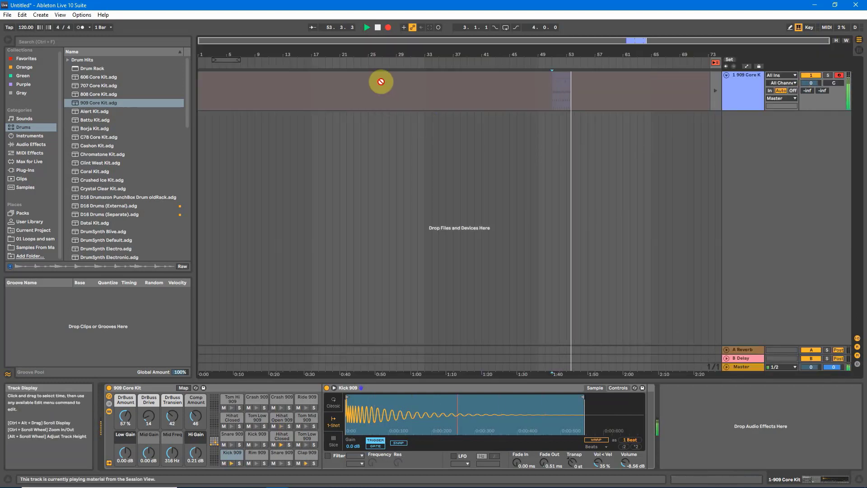
click(377, 30)
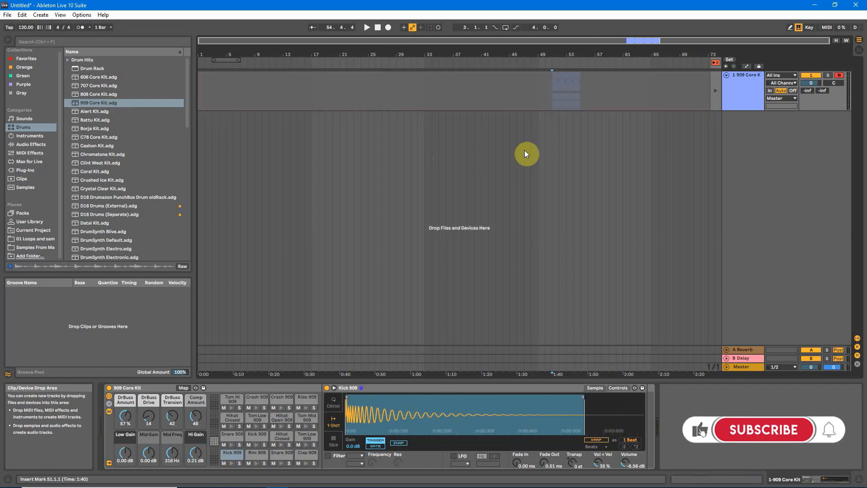
- Return the track to arrangement playback and move the recorded drum clip to start at 1.1.1
click(716, 63)
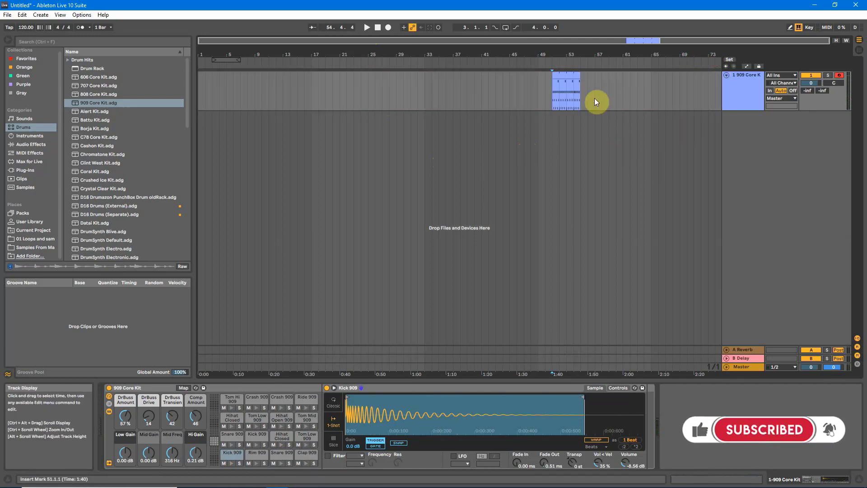
drag(569, 74, 213, 85)
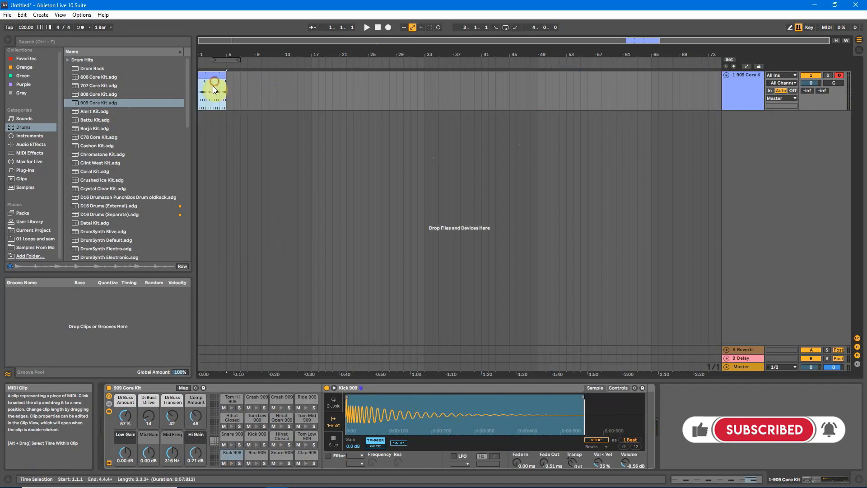
- Play the arrangement from its start, examine the drum clip's notes during playback, and stop
click(198, 120)
key(space)
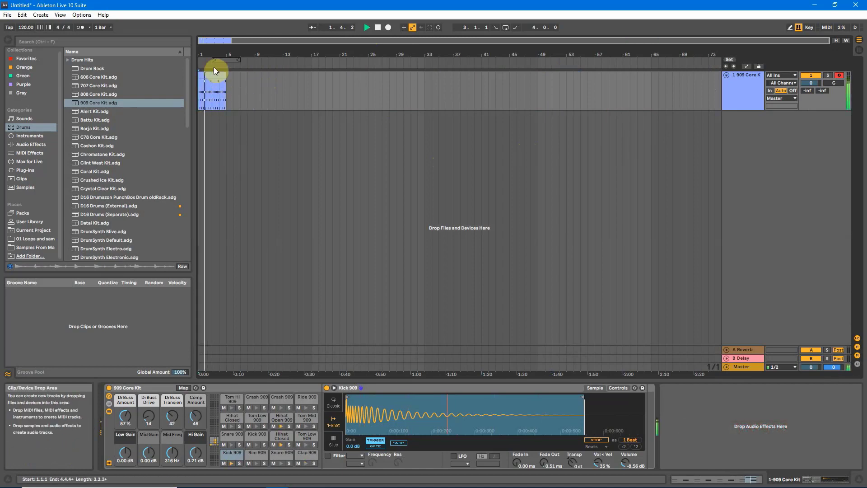
click(693, 476)
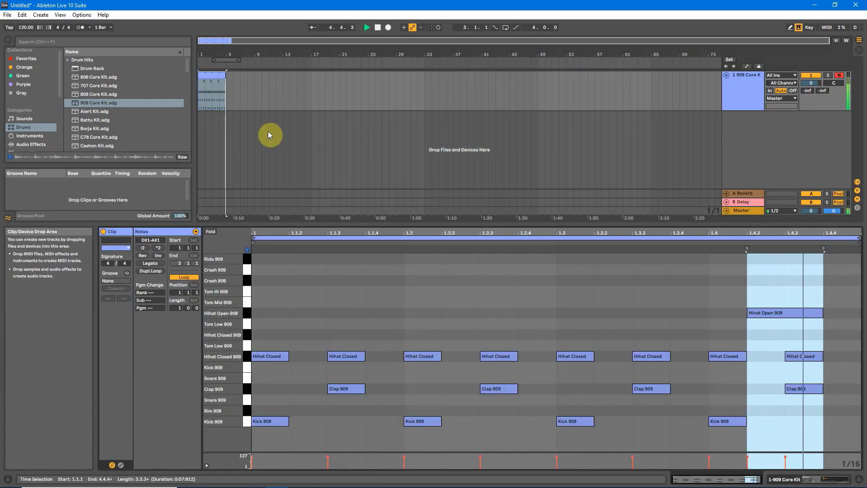
key(space)
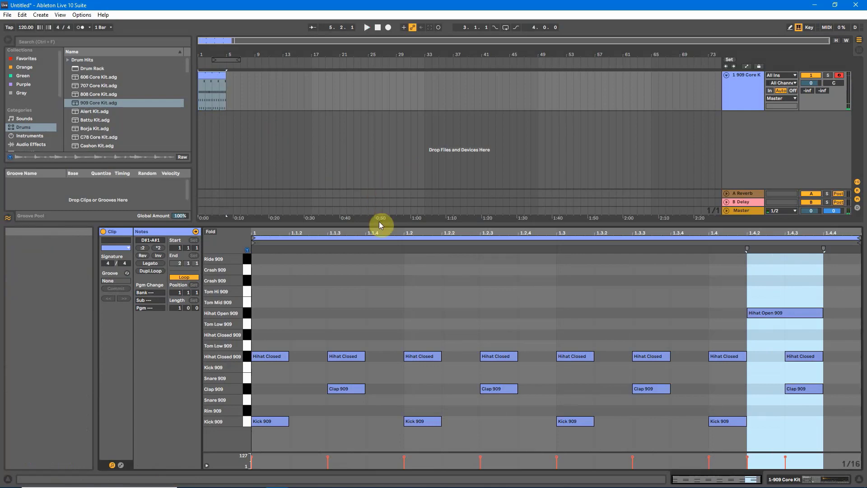
- Shorten the arrangement drum clip to end at 4.1.1 and return to the track's device view
click(209, 77)
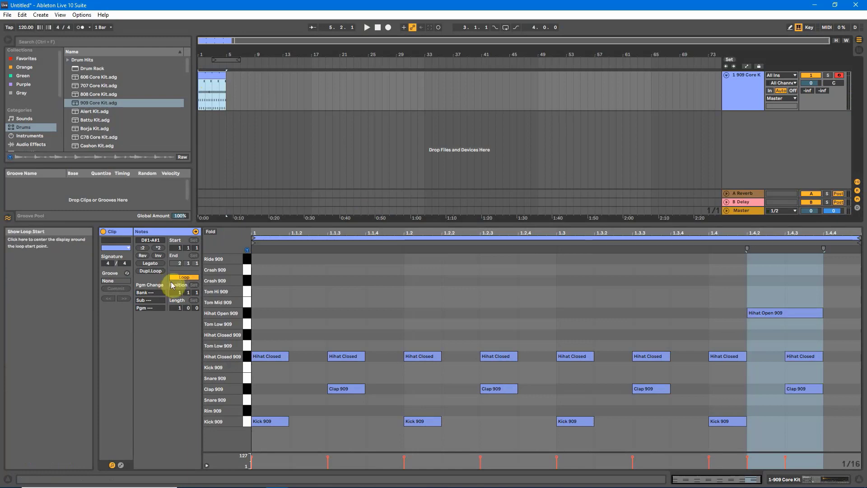
mouse_move(228, 75)
mouse_down()
mouse_move(256, 77)
mouse_move(220, 80)
mouse_up()
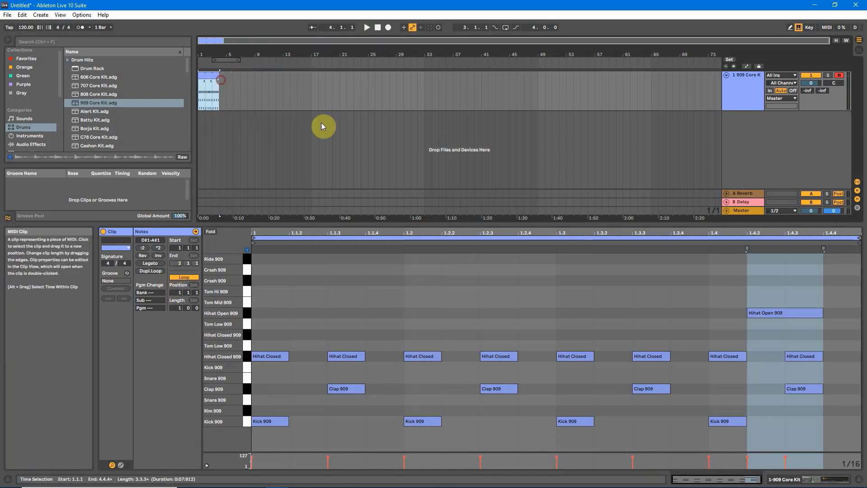
click(776, 478)
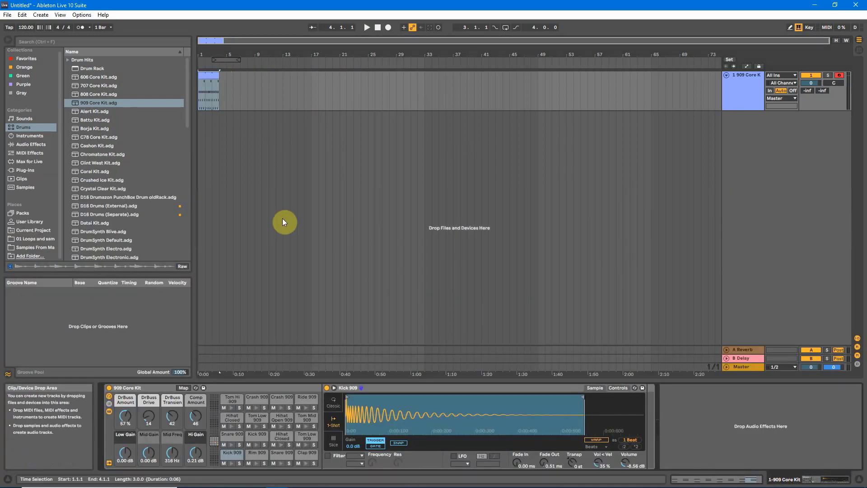
- Add an EQ Eight after the Kick 909 sampler, within that pad's own chain, from Session View
key(Tab)
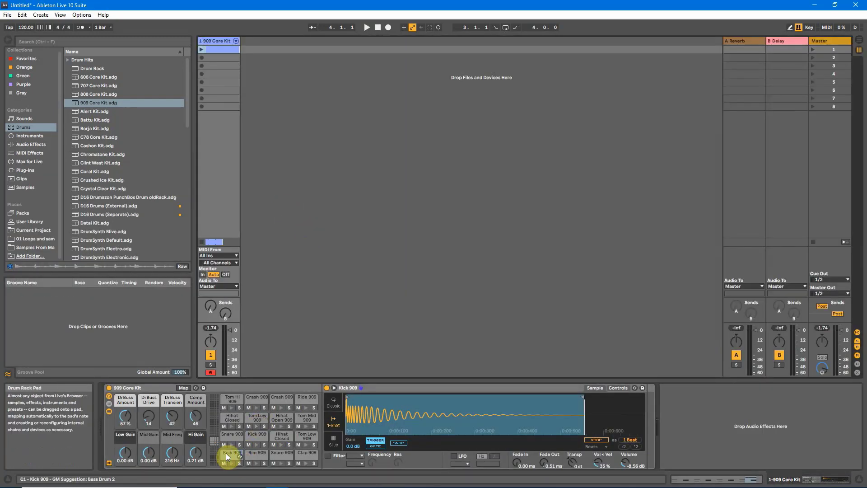
click(253, 453)
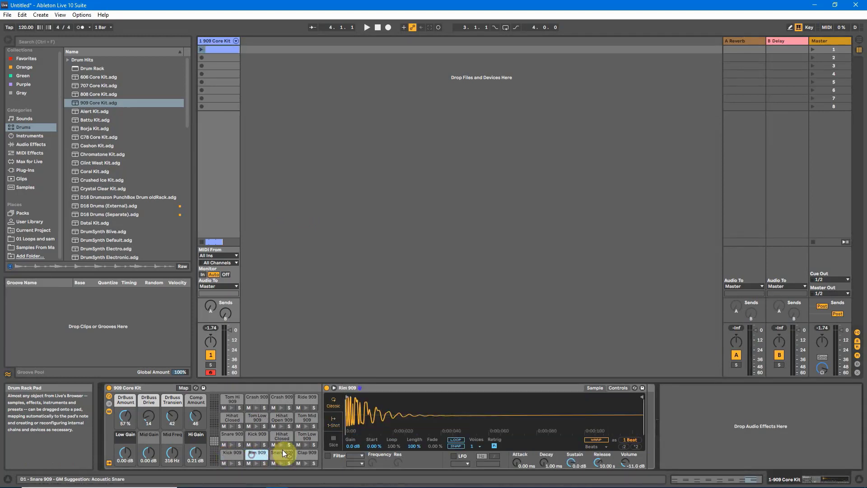
click(231, 453)
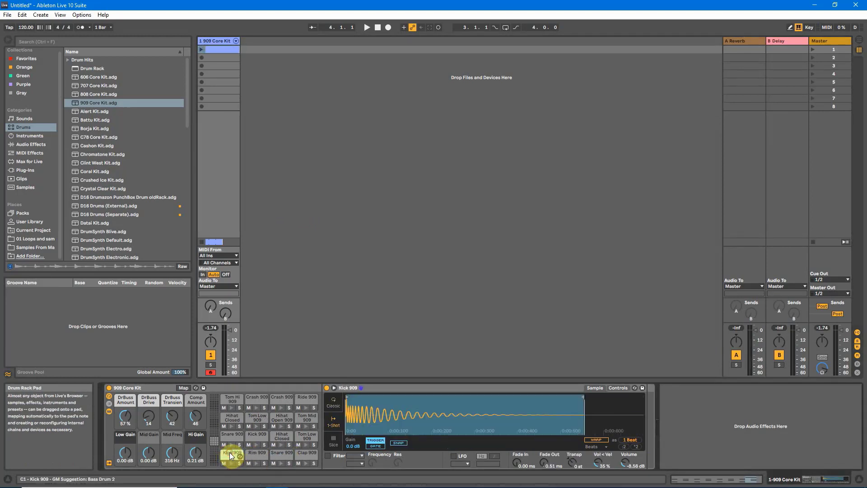
click(32, 144)
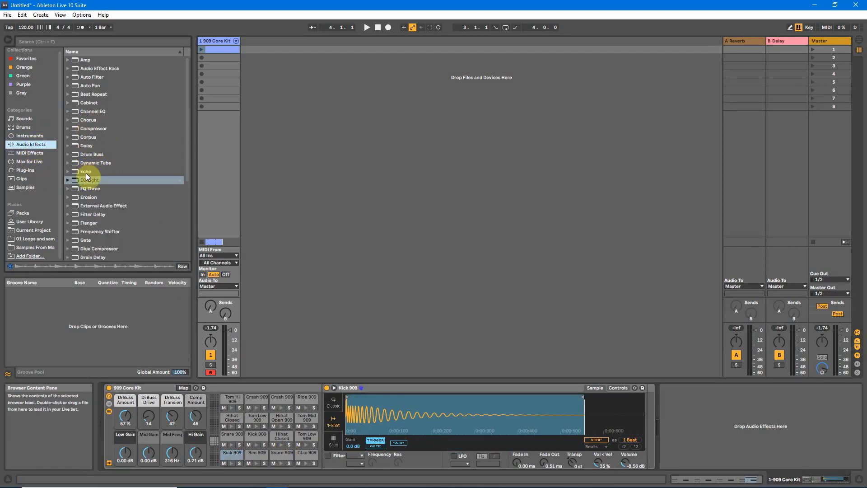
drag(84, 179, 646, 426)
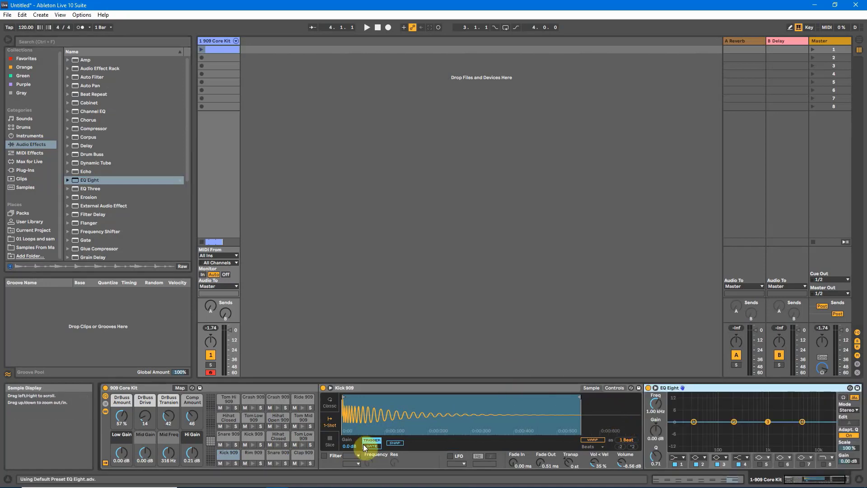
- Compare the devices on the Rim 909, Snare 909 and Kick 909 pads, and preview the kick
click(250, 454)
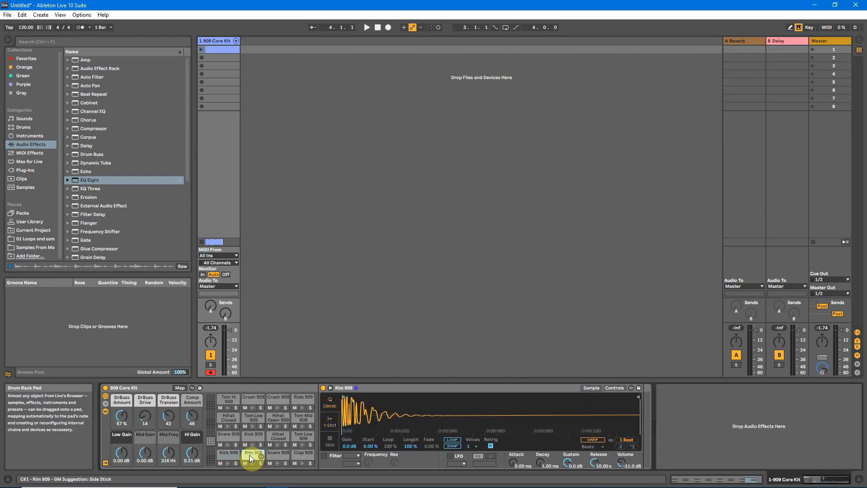
click(275, 454)
click(225, 452)
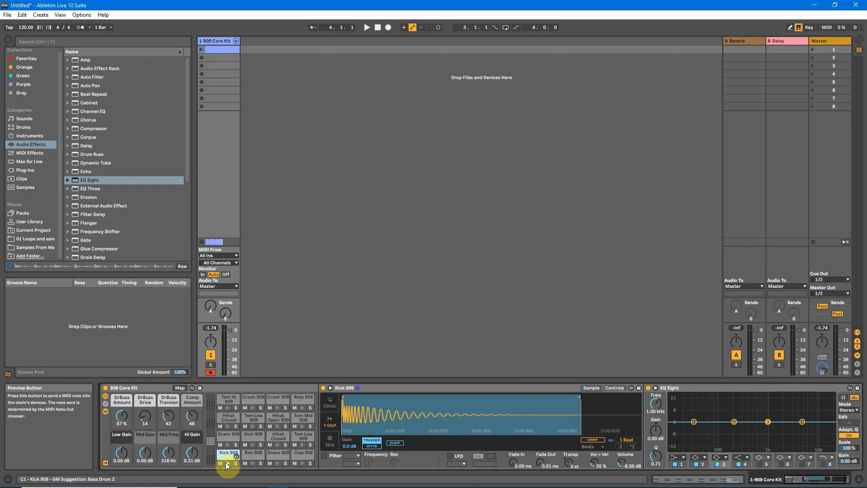
click(225, 462)
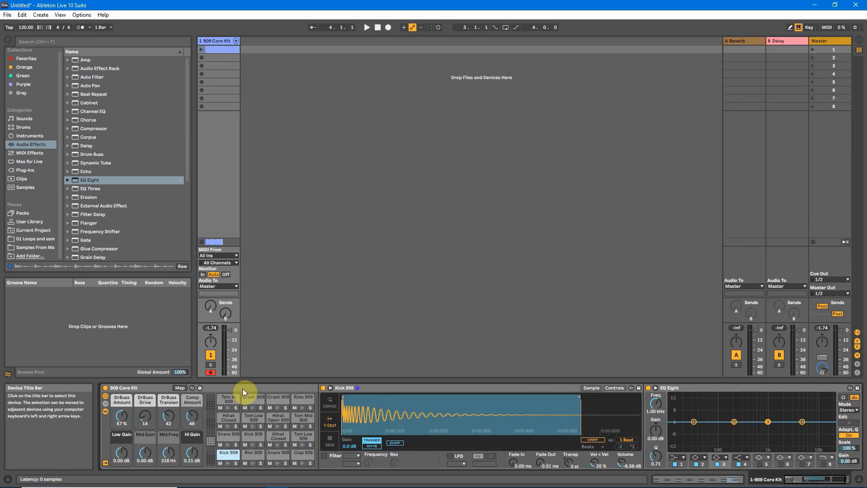
- Show the drum rack's chain list, toggling its input/output section off and back on
click(106, 405)
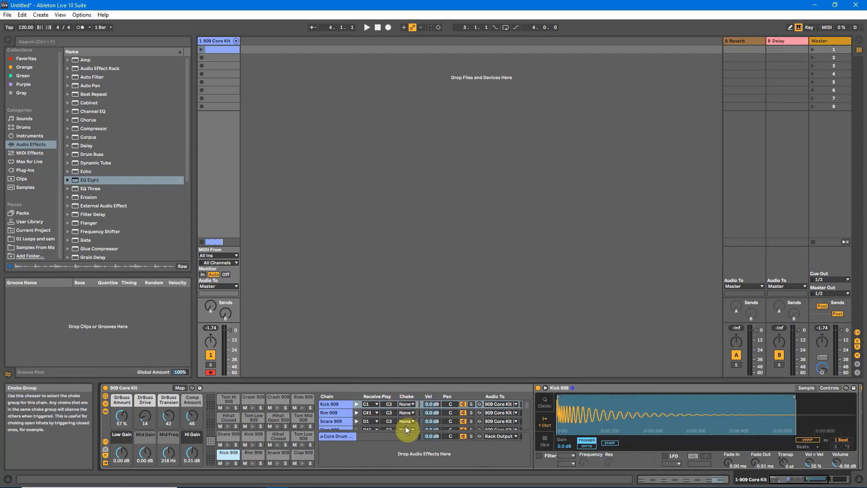
click(105, 442)
click(105, 442)
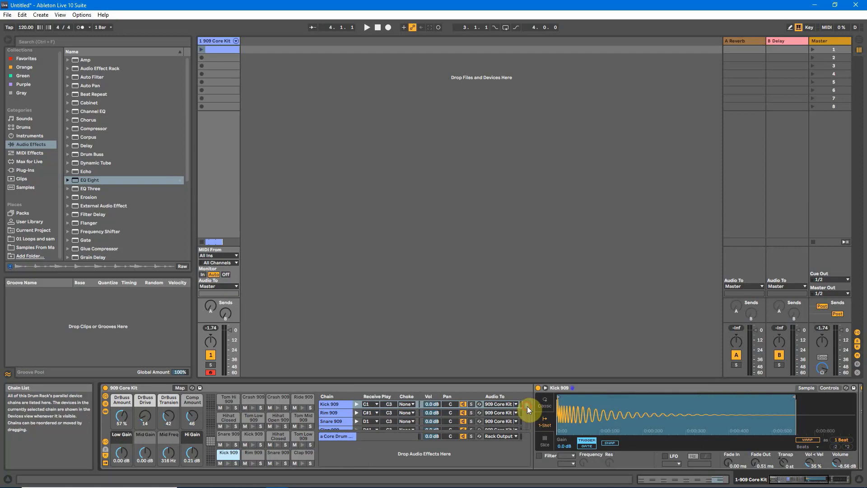
- Inspect the choke group setting of the Hihat Closed 909 chain received on G#1
scroll(526, 405, down, 3)
scroll(525, 411, down, 3)
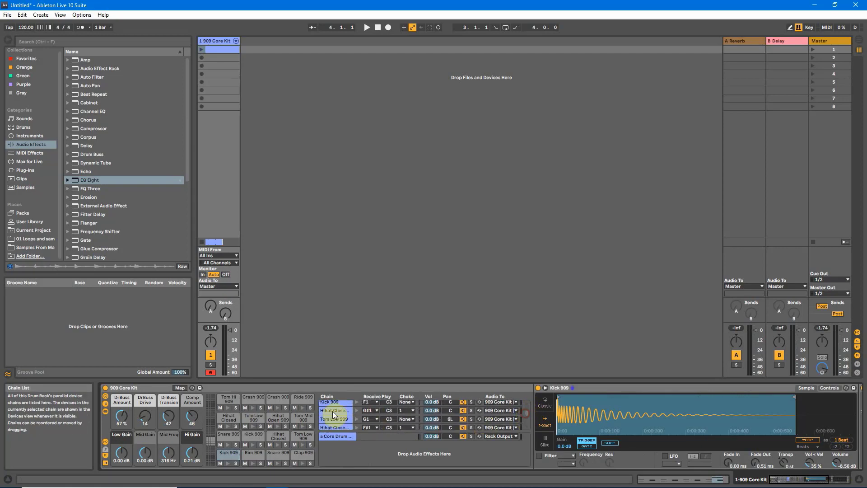
click(411, 408)
click(405, 301)
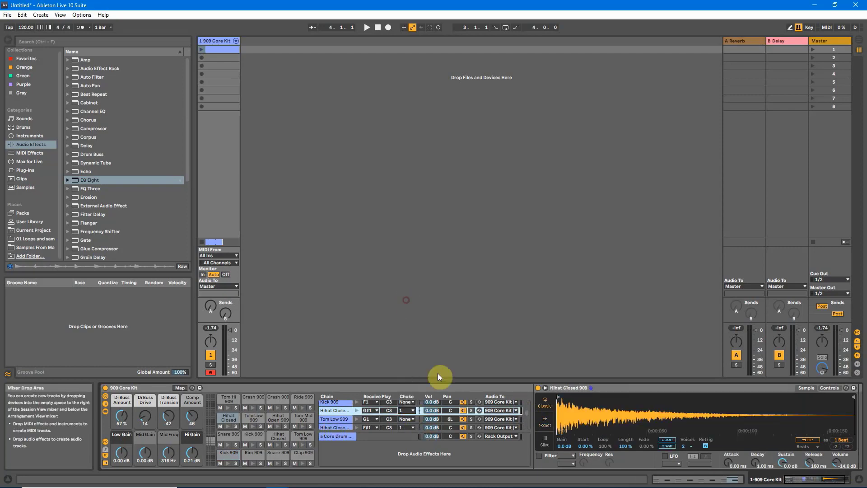
scroll(375, 417, down, 1)
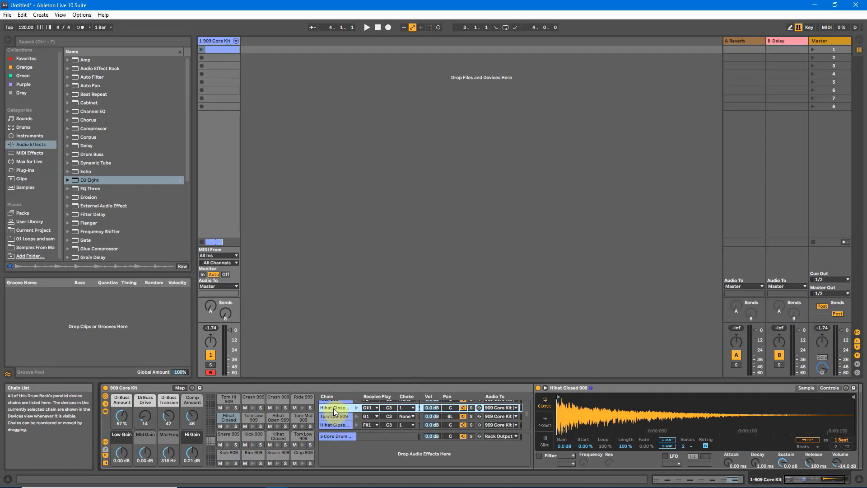
click(337, 408)
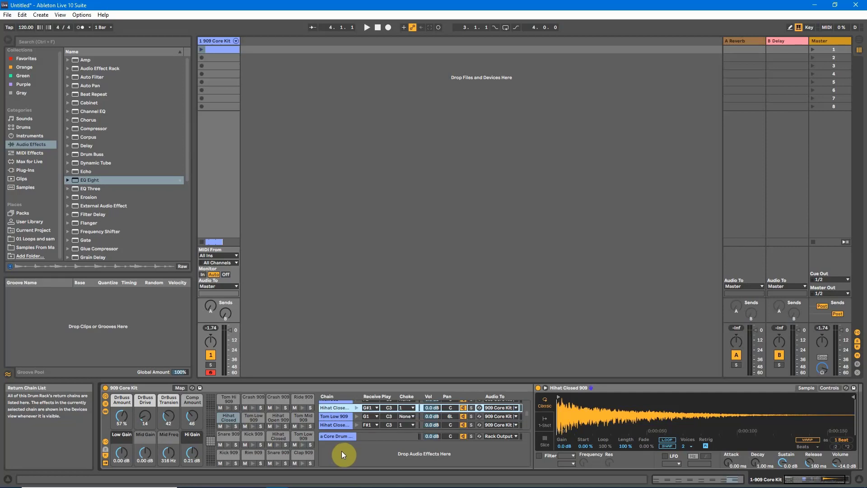
- Extract the Kick 909 pad with its notes from the drum rack onto a new second track
click(224, 456)
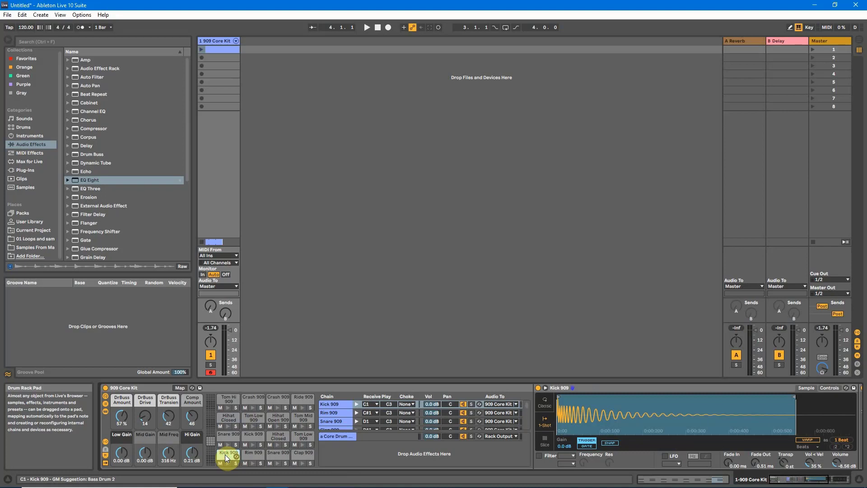
drag(225, 454, 264, 173)
drag(269, 123, 270, 123)
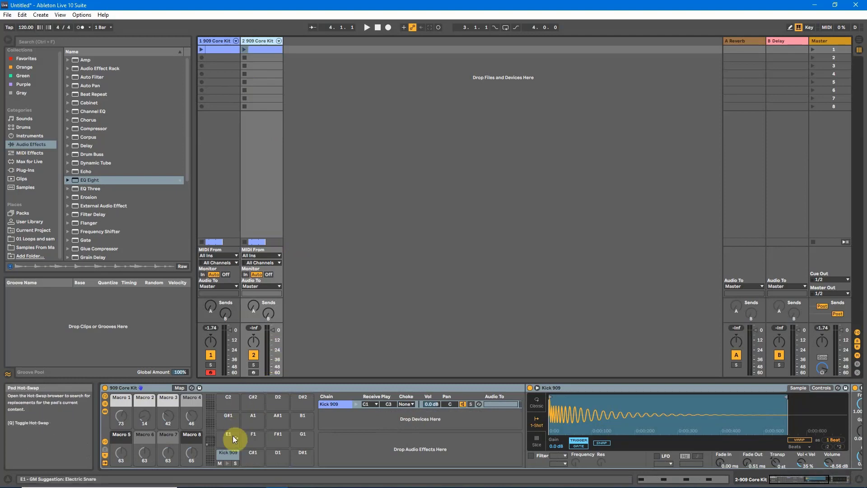
- Compare the original and extracted tracks' clips in the arrangement, unfolding the second track, and return to Session View
click(209, 39)
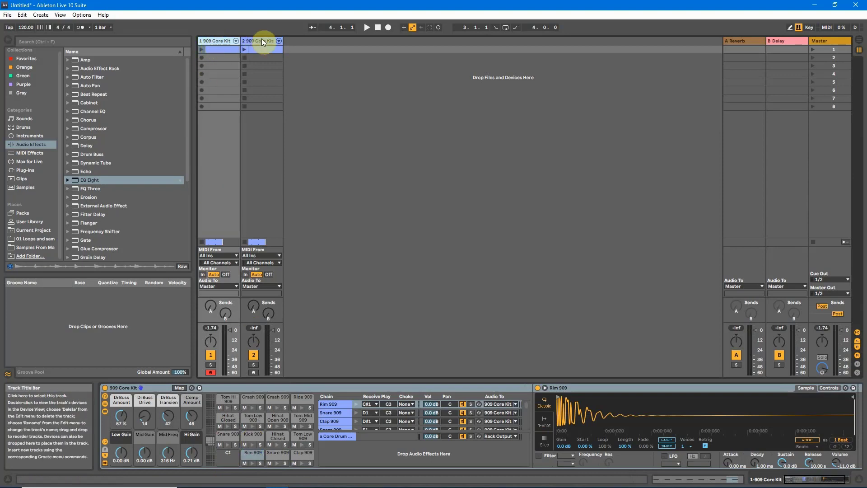
click(859, 41)
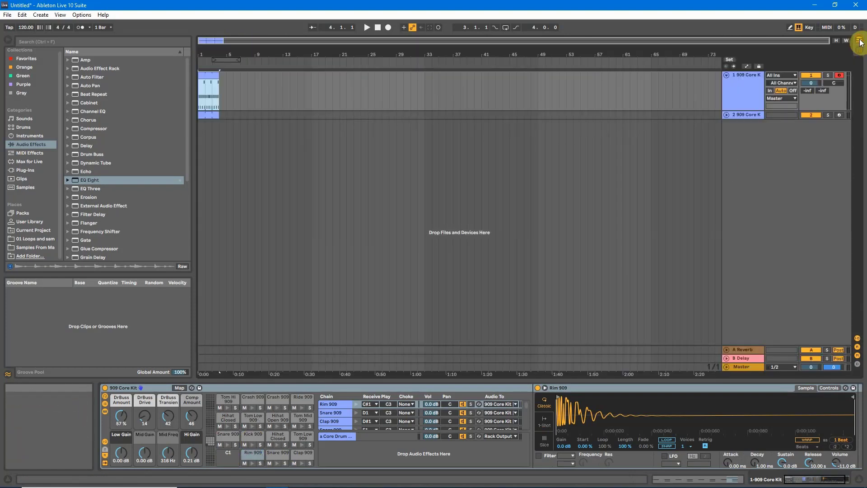
click(726, 115)
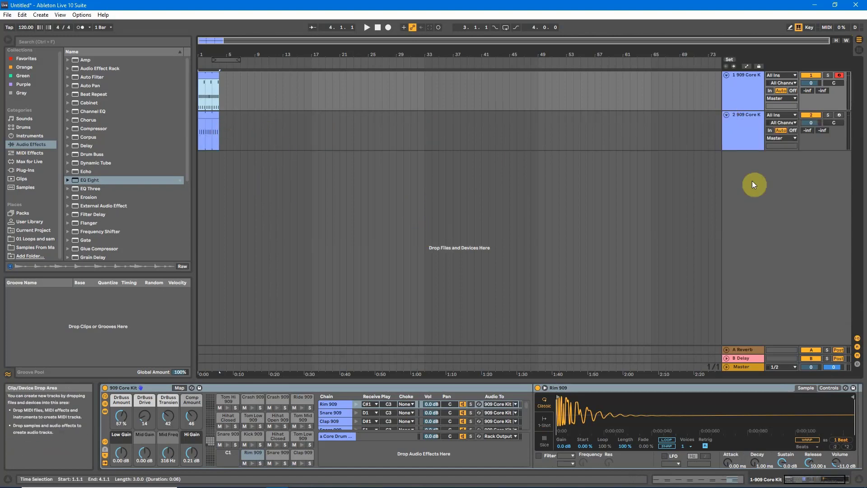
click(860, 57)
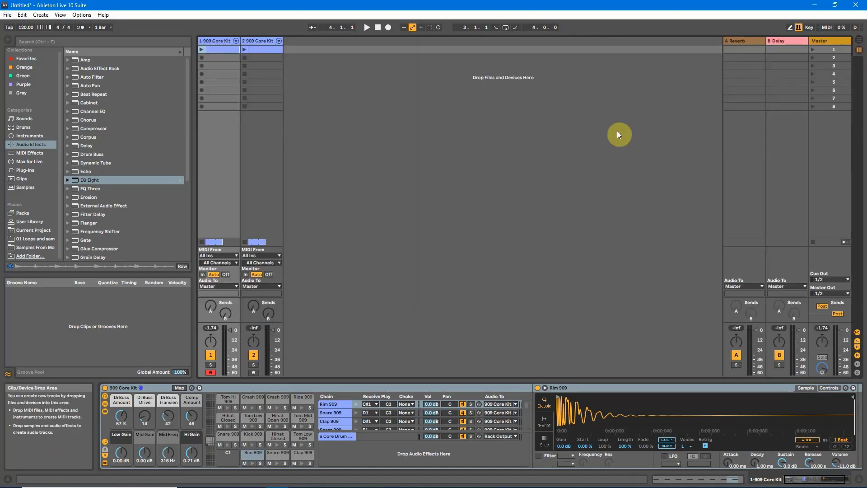
- Extract the first track's Clap 909 and G#1 Hihat Closed 909 chains together onto a new third track and check the chains it contains
click(236, 42)
click(300, 43)
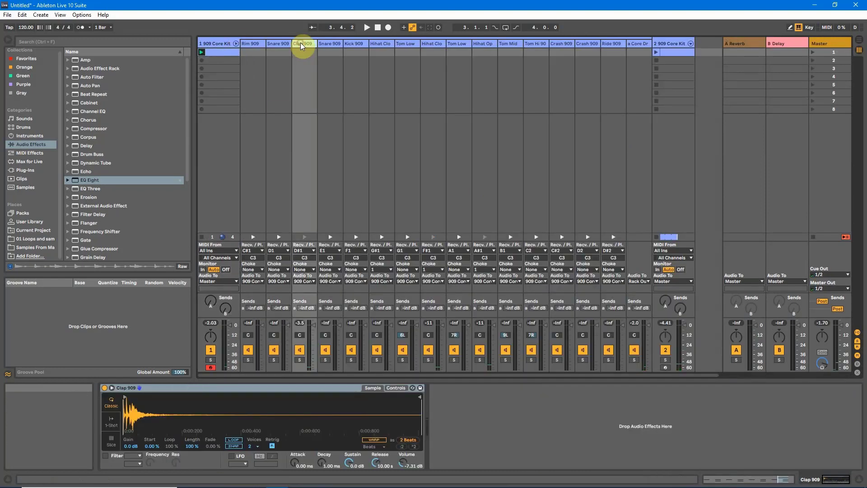
right_click(379, 44)
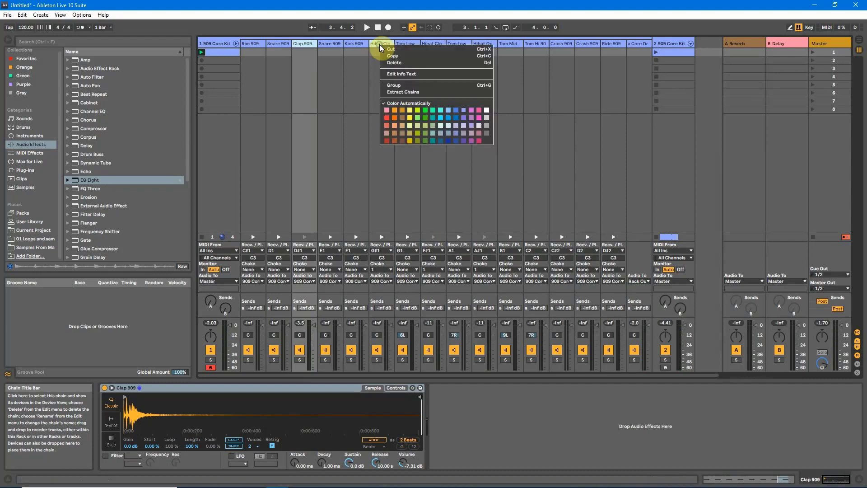
click(391, 92)
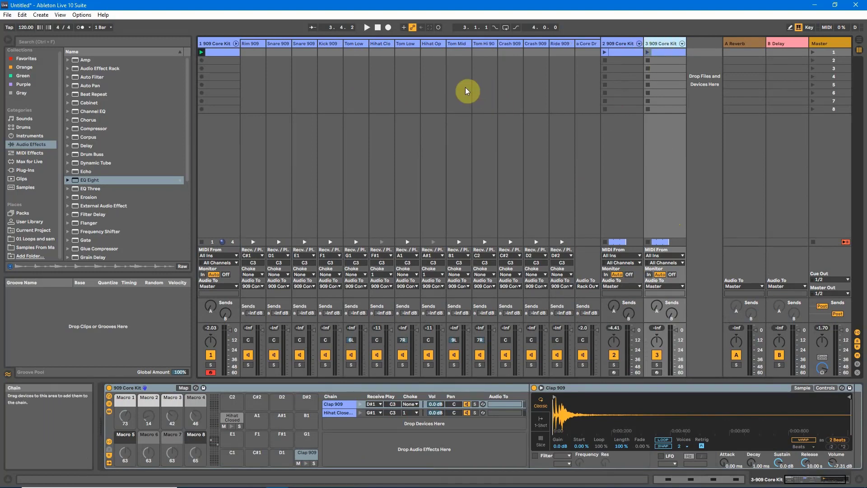
click(682, 45)
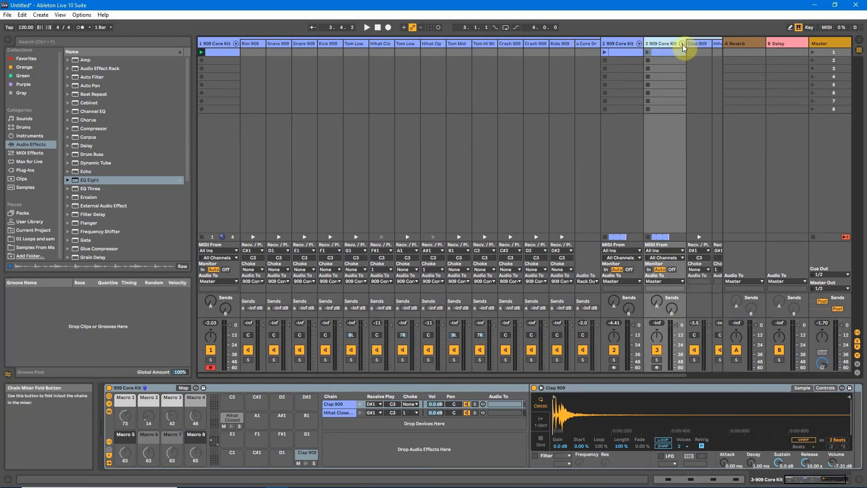
click(682, 44)
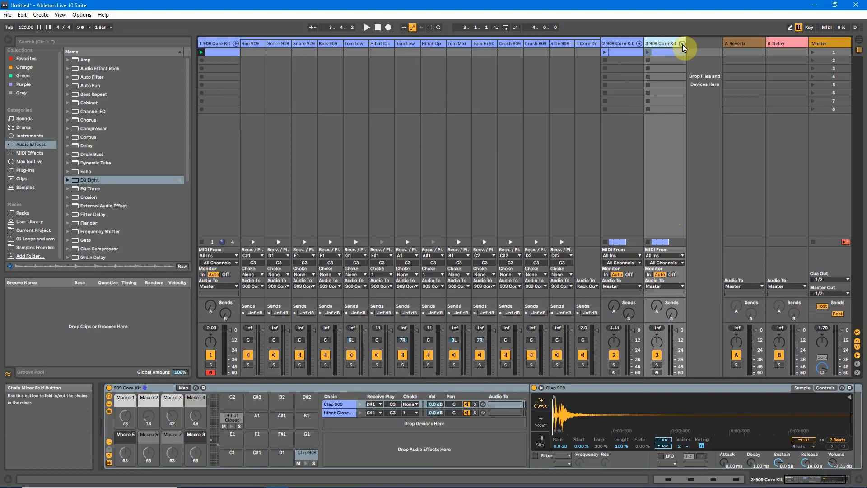
- Unfold the third track in the arrangement, test a Hihat Closed 909 note in its clip, and return to Session View
click(859, 39)
click(726, 154)
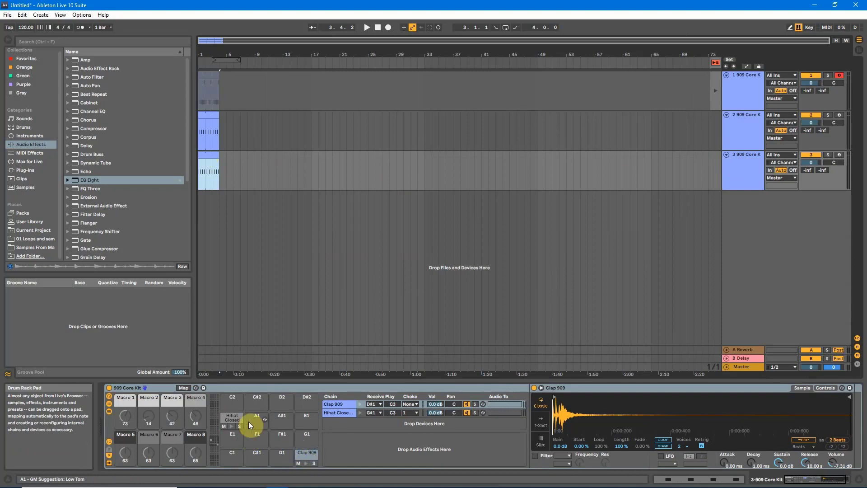
click(697, 478)
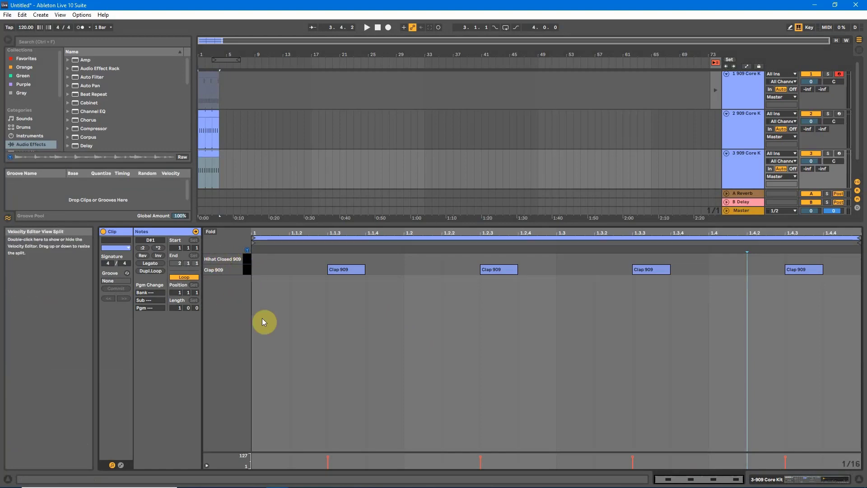
double_click(299, 258)
double_click(299, 258)
key(Tab)
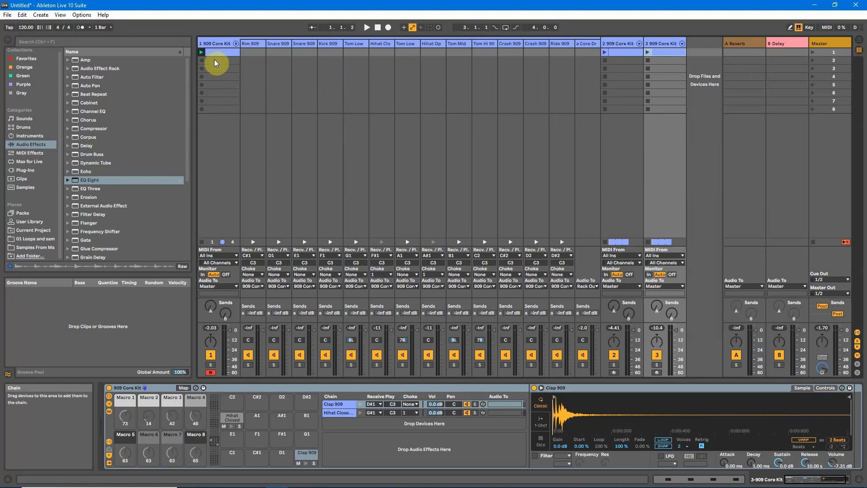
- Extract the Hihat Closed 909 chain received on F#1 from the first track onto a new fourth track, and unfold that track in the arrangement
click(202, 54)
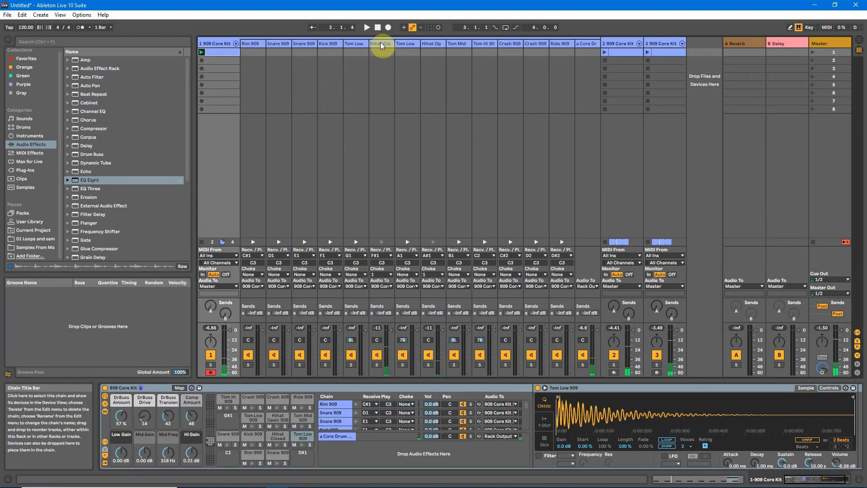
click(380, 43)
right_click(381, 44)
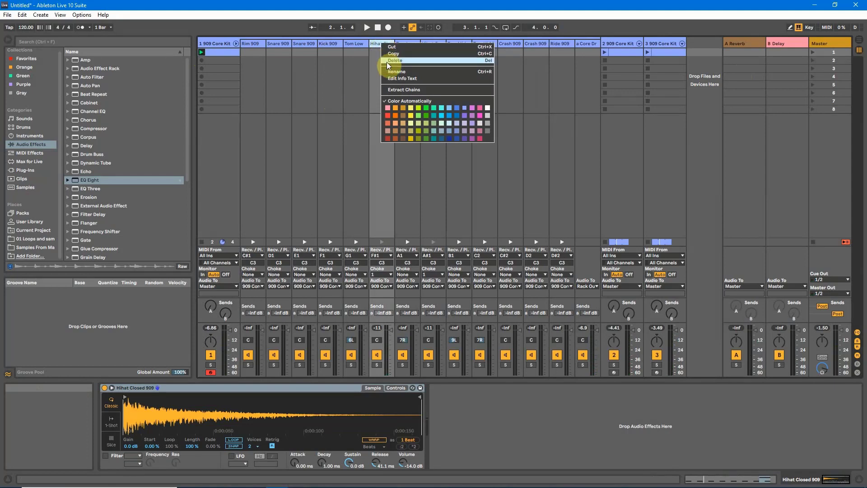
click(397, 89)
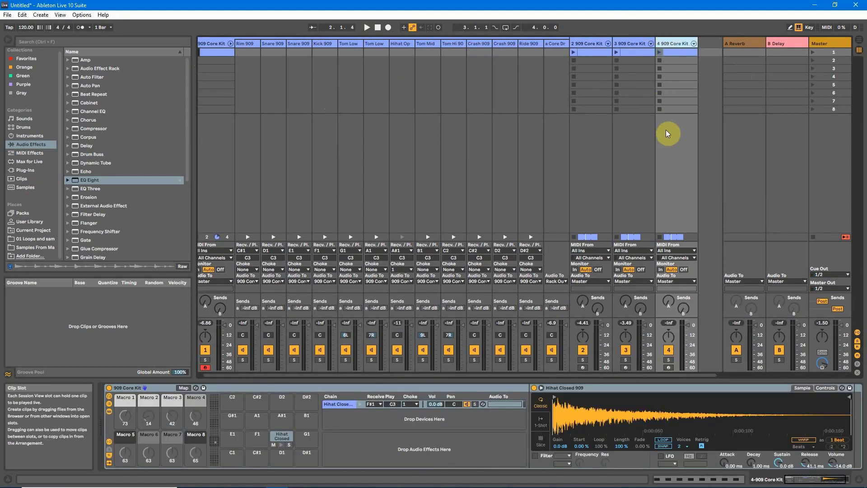
click(857, 45)
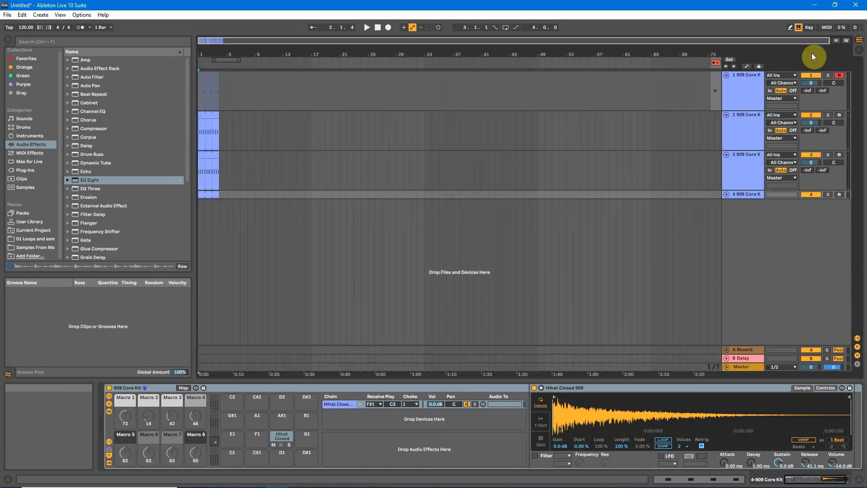
click(727, 195)
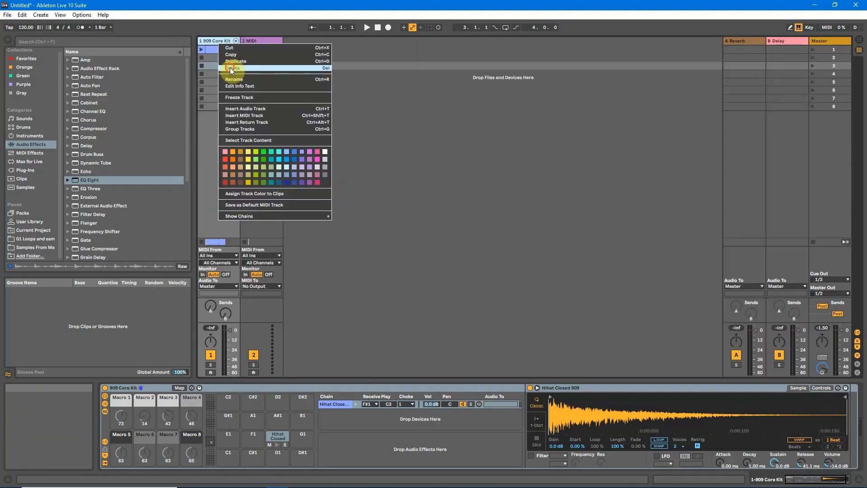
- Delete the remaining 909 Core Kit track and load an empty Drum Rack onto the MIDI track
click(230, 67)
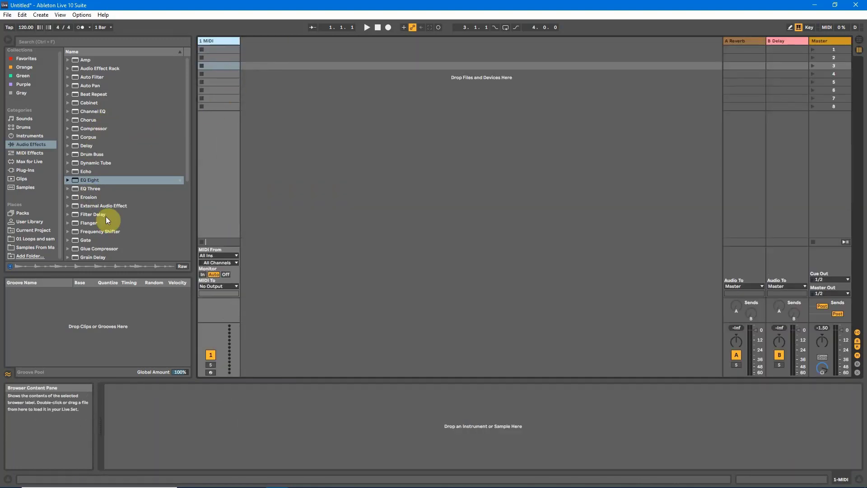
click(24, 127)
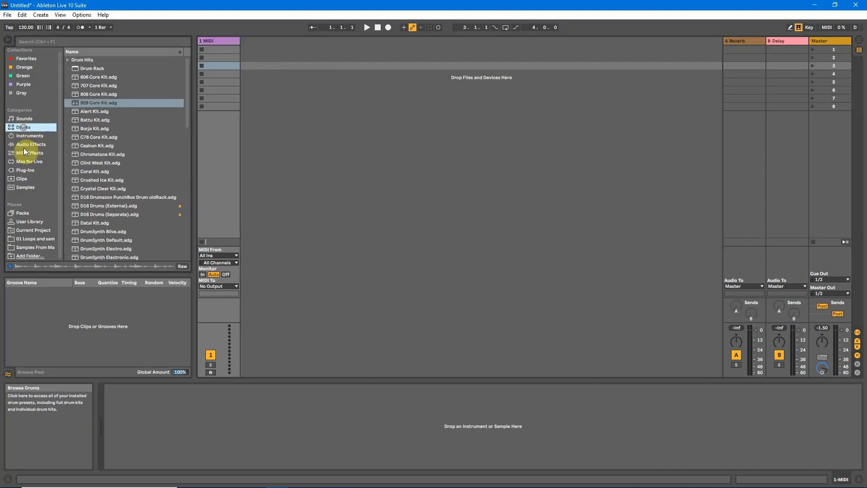
click(91, 70)
drag(91, 69, 212, 49)
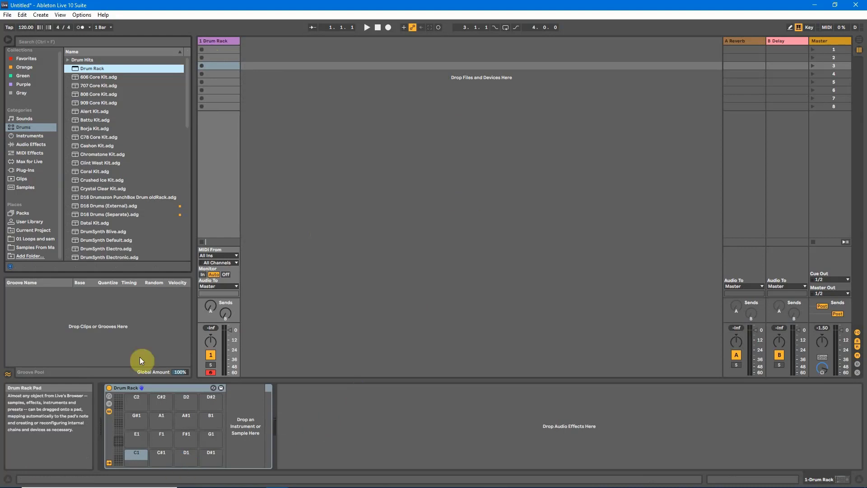
- Load BD 909 Clean Medium A 04.wav from the 909 From Mars bass drum samples onto the rack's C1 pad
click(34, 247)
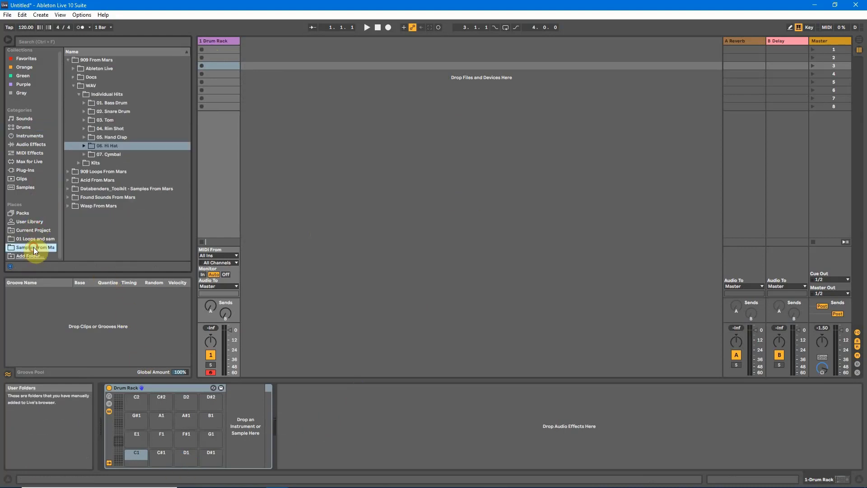
click(83, 102)
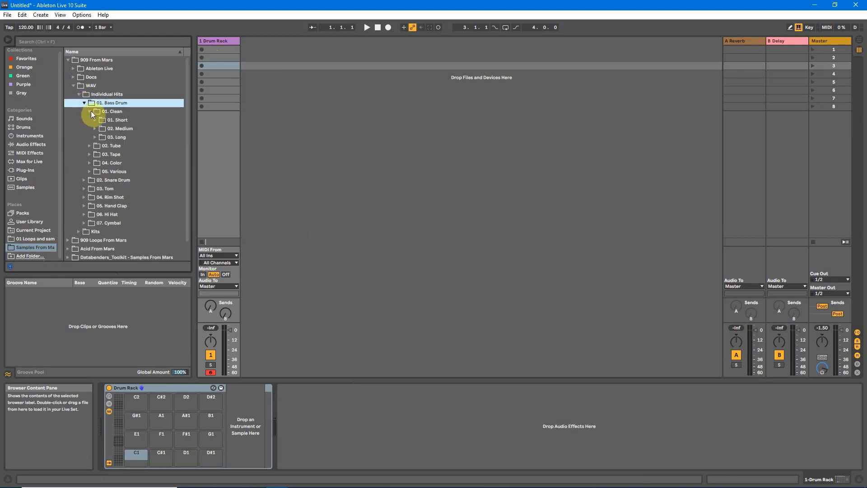
click(95, 128)
click(145, 146)
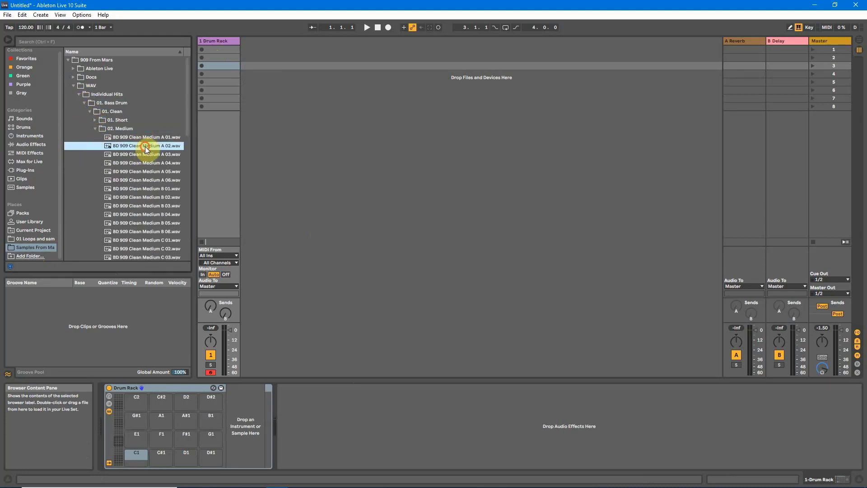
drag(138, 163, 136, 455)
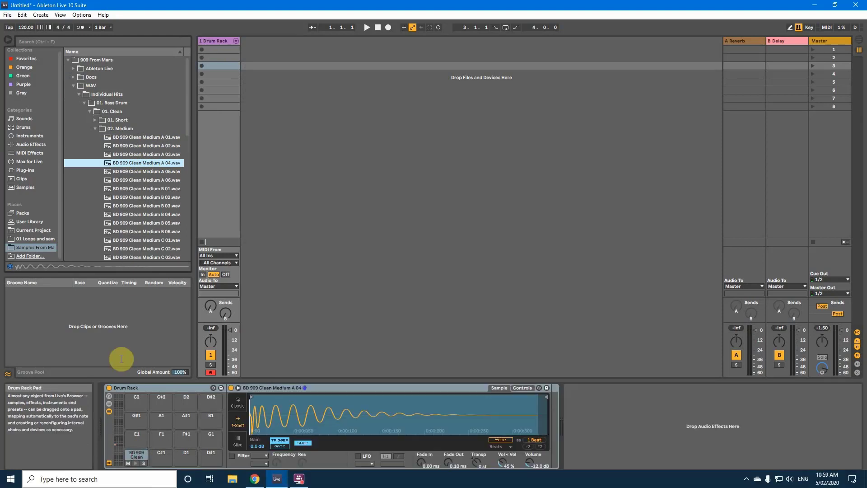
- Load SD 909 Clean A 01.wav from the Snare Drum samples folder onto the rack's C#1 pad
click(84, 102)
click(84, 111)
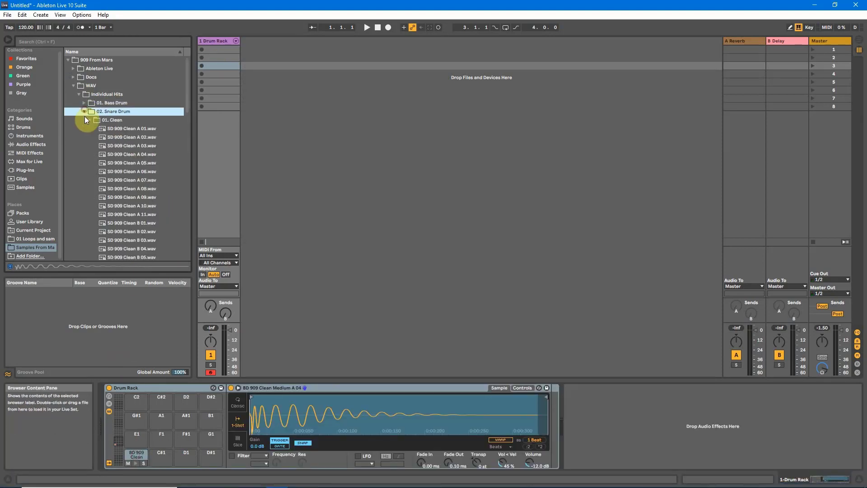
drag(114, 130, 160, 455)
click(83, 111)
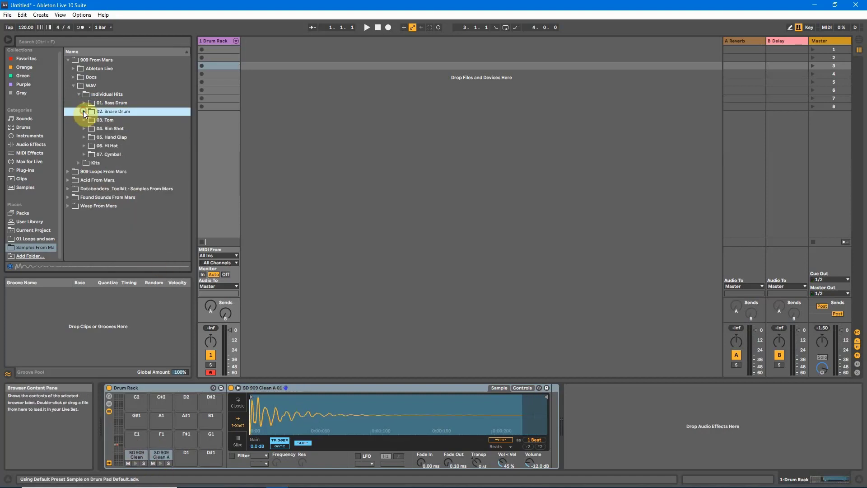
- Load Clap 909 Clean.wav from the clean Hand Clap samples onto the rack's D1 pad
click(85, 129)
click(84, 137)
click(90, 145)
drag(113, 154, 185, 454)
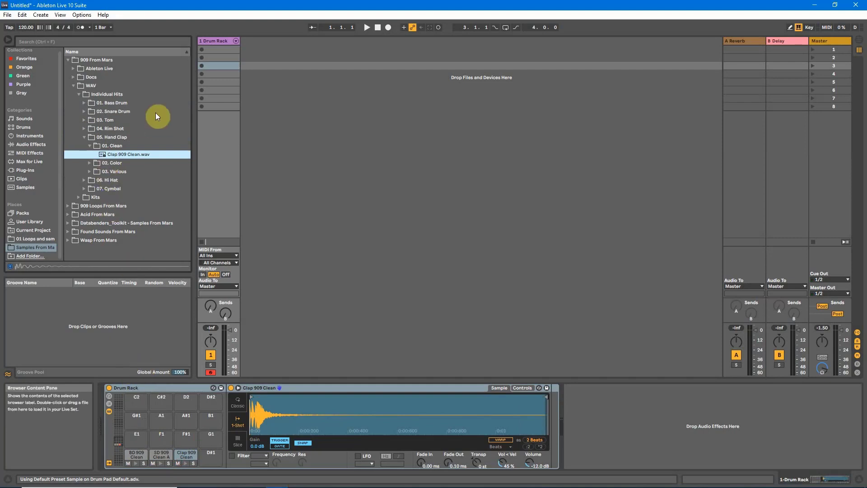
click(84, 137)
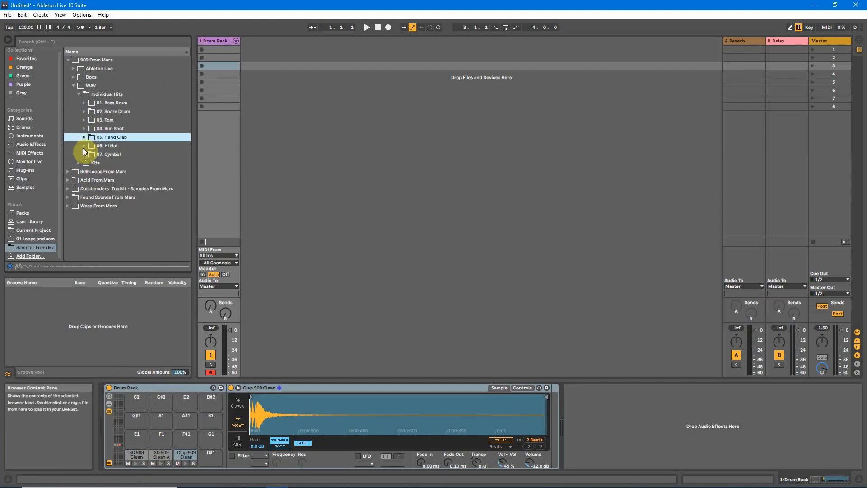
- Load CH 909 Clean 01.wav from the clean closed hi-hat samples onto the rack's D#1 pad
click(84, 146)
click(127, 171)
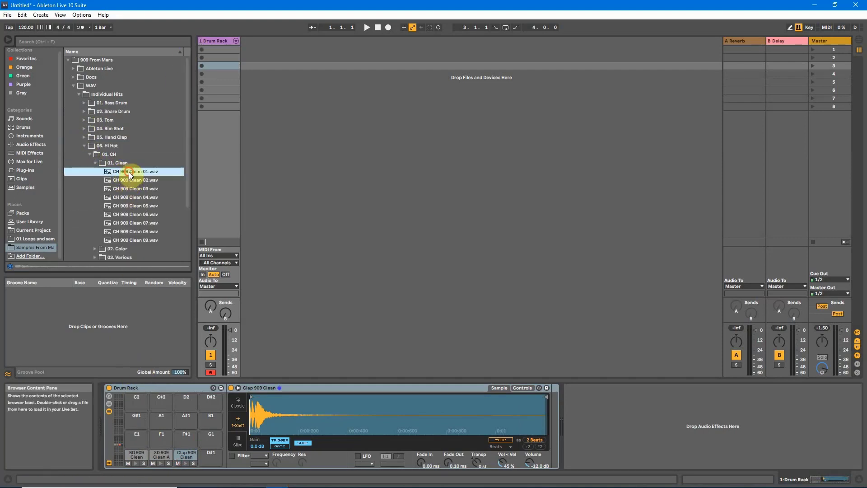
drag(126, 170, 209, 457)
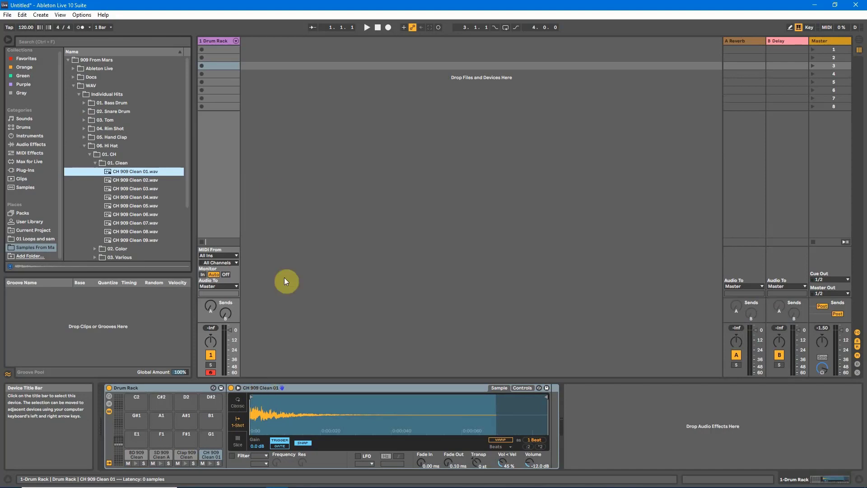
- Create a one-bar MIDI clip in the Drum Rack track's first slot and add bass drum notes at 1, 1.2, 1.3 and 1.4
click(216, 49)
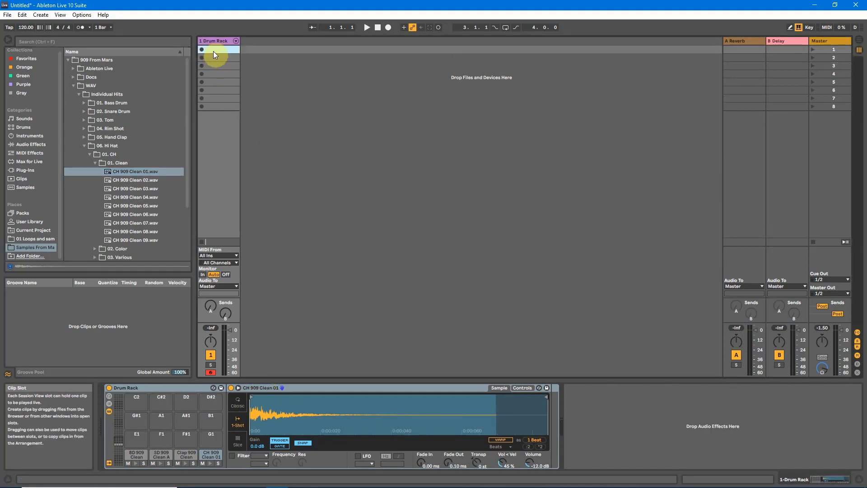
double_click(213, 51)
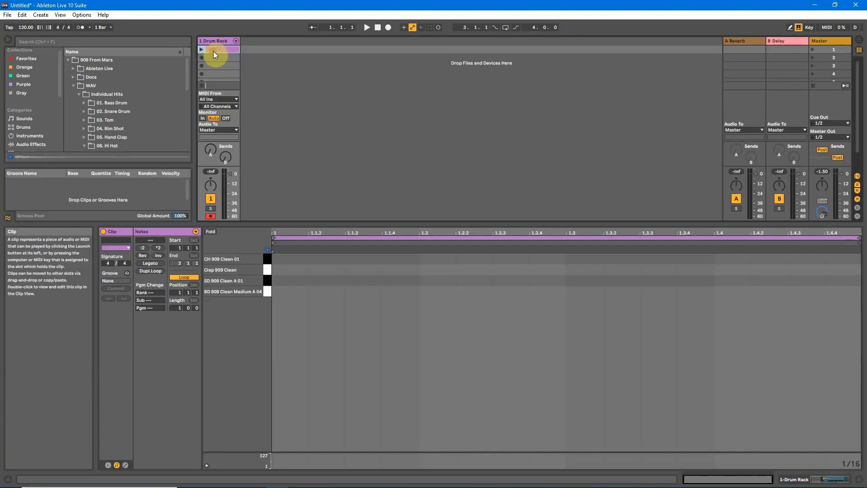
double_click(284, 292)
click(421, 289)
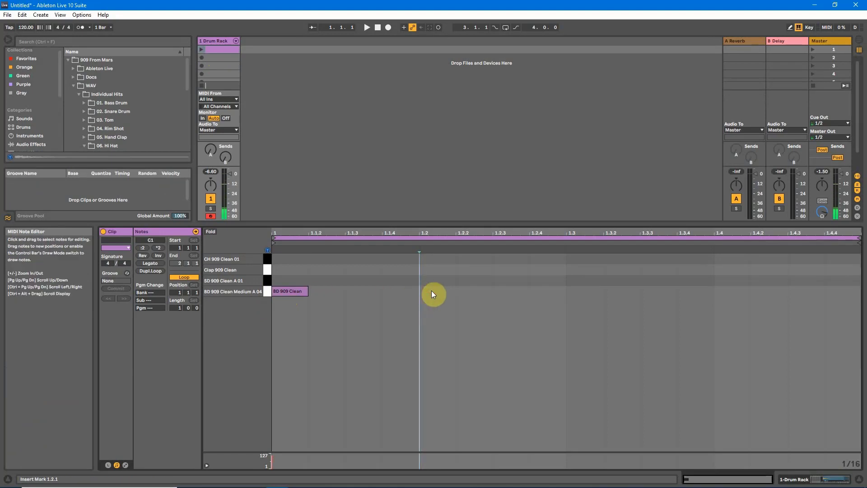
double_click(432, 291)
double_click(570, 292)
double_click(717, 293)
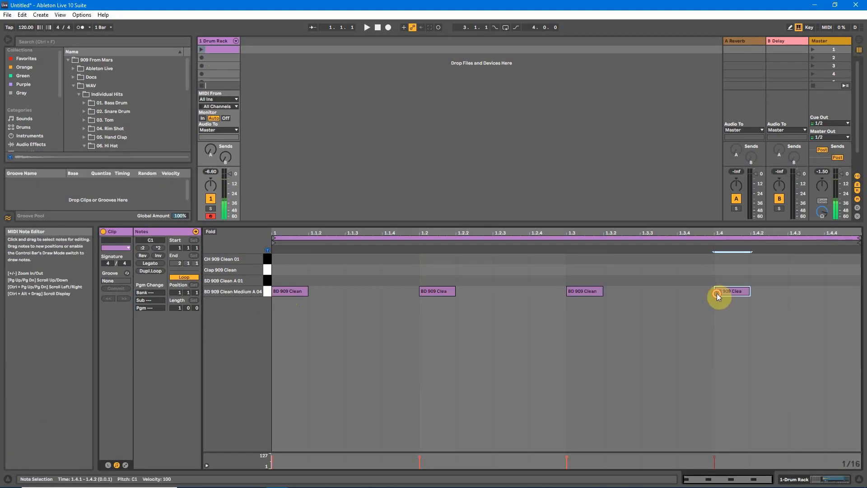